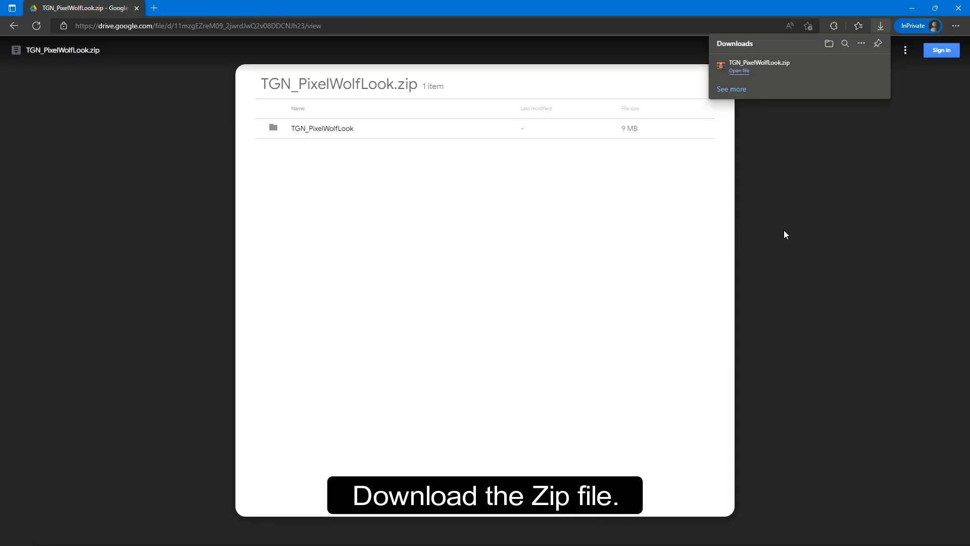
# Close the browser and extract TGN_PixelWolfLook.zip from the Downloads folder into the suggested TGN_PixelWolfLook destination
pyautogui.click(959, 6)
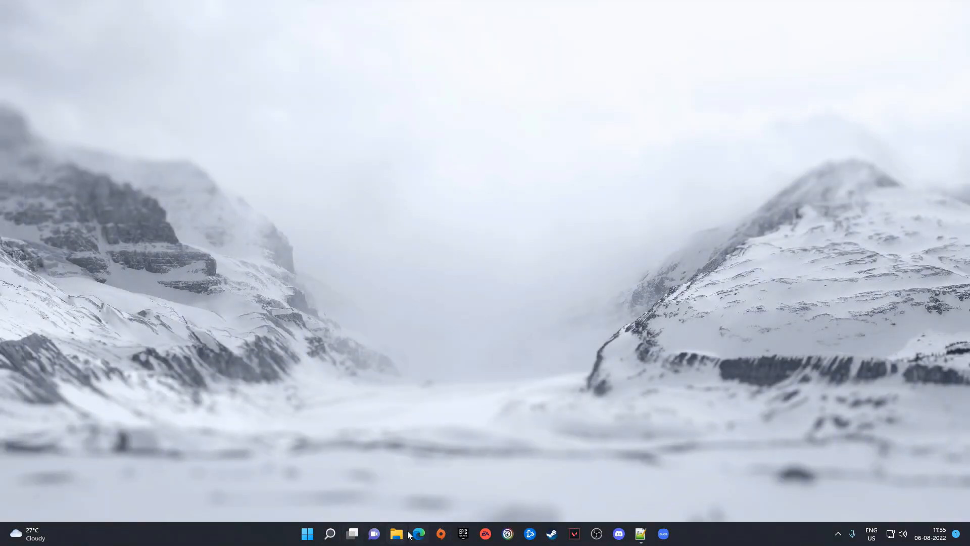
pyautogui.click(405, 534)
pyautogui.click(45, 168)
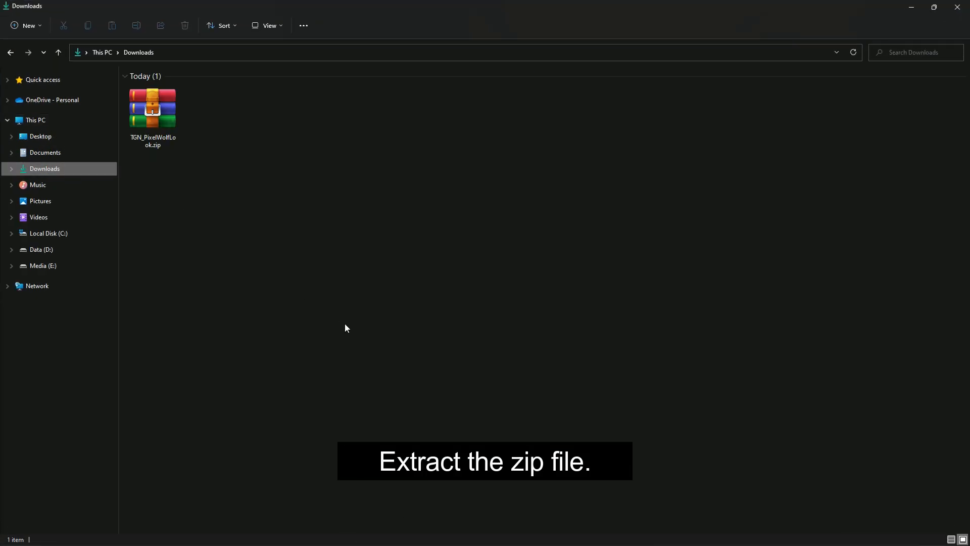
pyautogui.click(146, 113)
pyautogui.rightClick(147, 112)
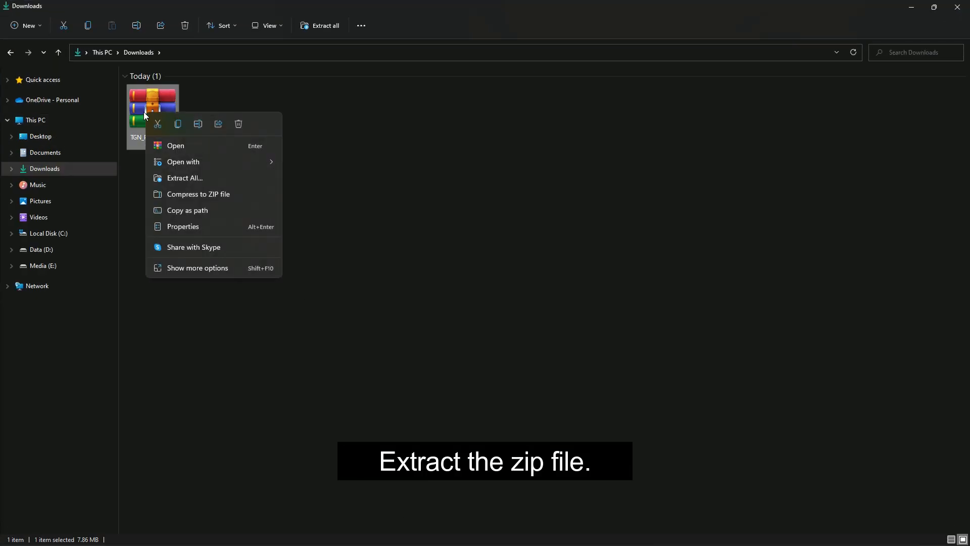
pyautogui.click(203, 179)
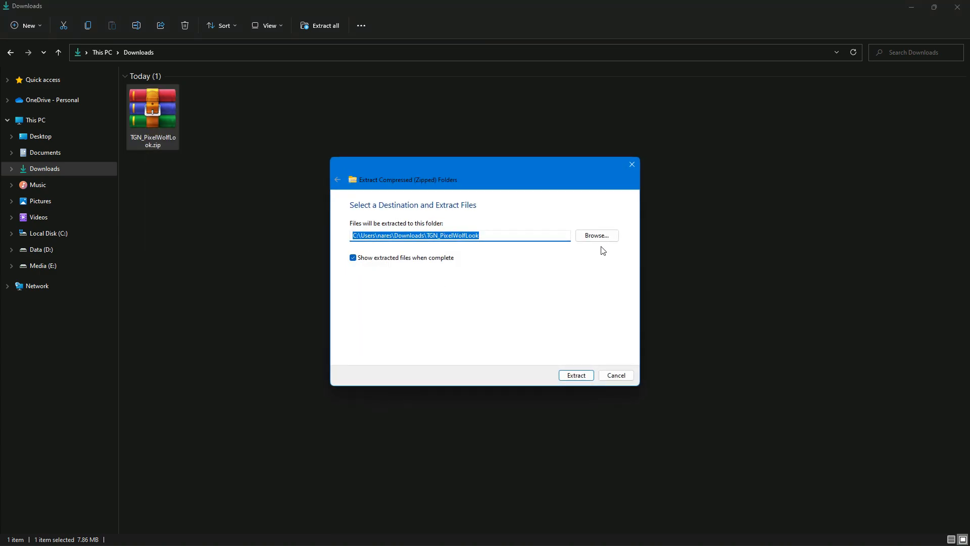
pyautogui.click(575, 376)
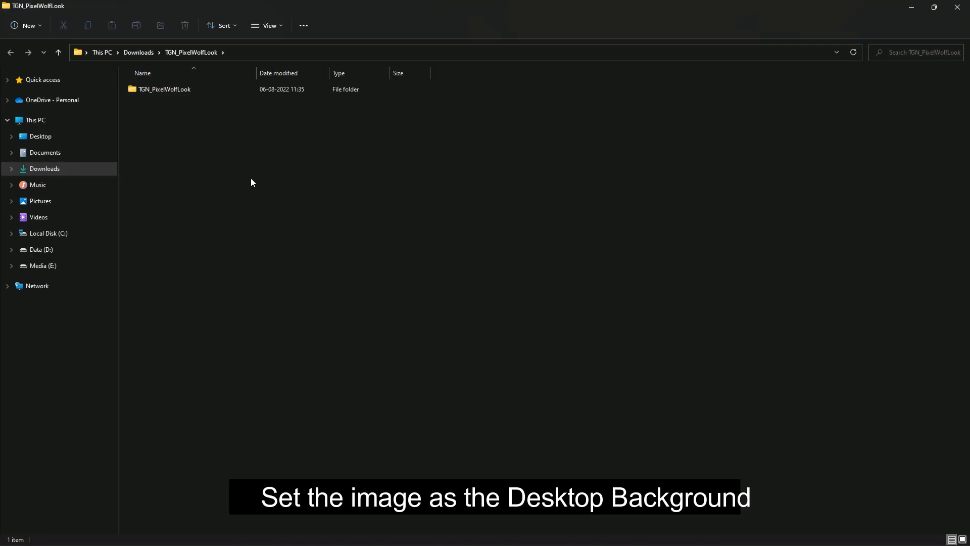
# Set wallpaper.jpg from the inner TGN_PixelWolfLook folder as the desktop background and refresh the desktop
pyautogui.rightClick(170, 92)
pyautogui.click(210, 125)
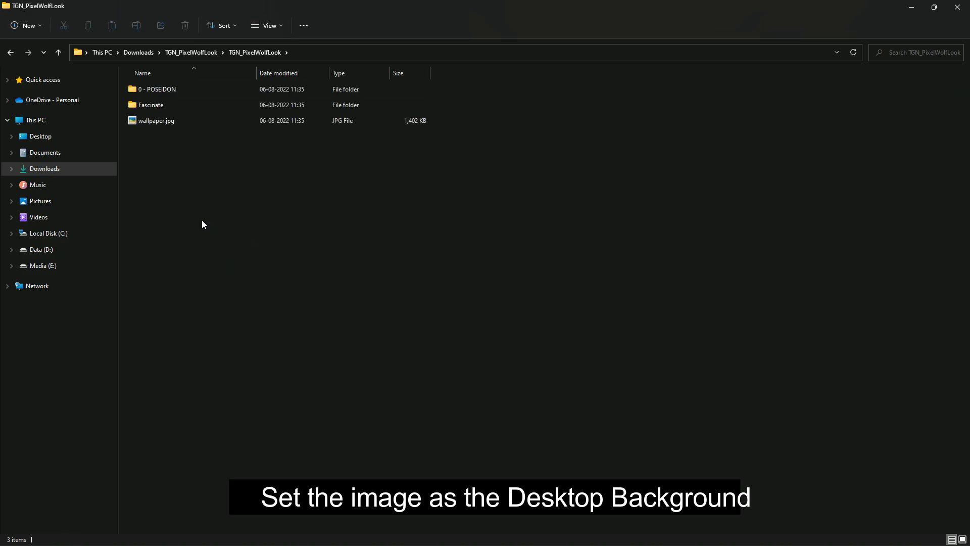
pyautogui.click(170, 124)
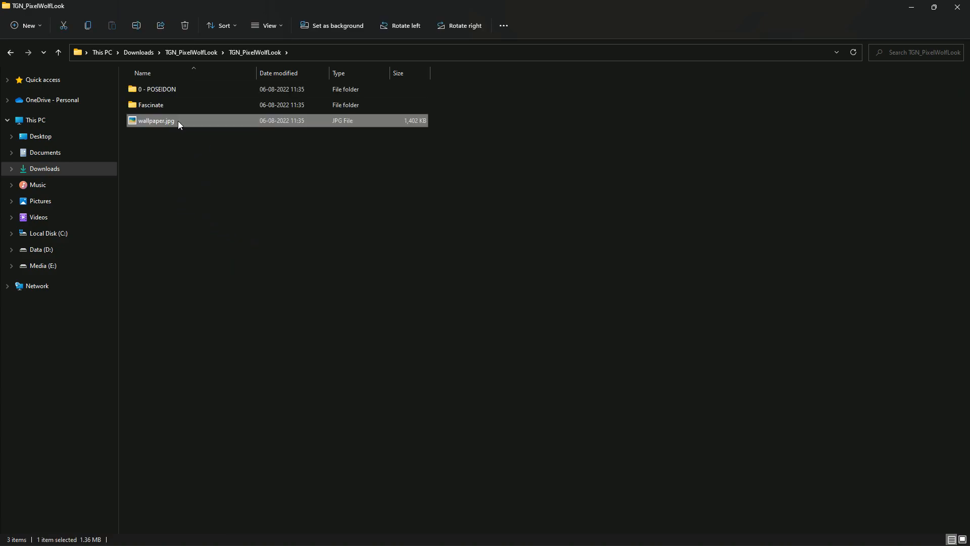
pyautogui.rightClick(178, 121)
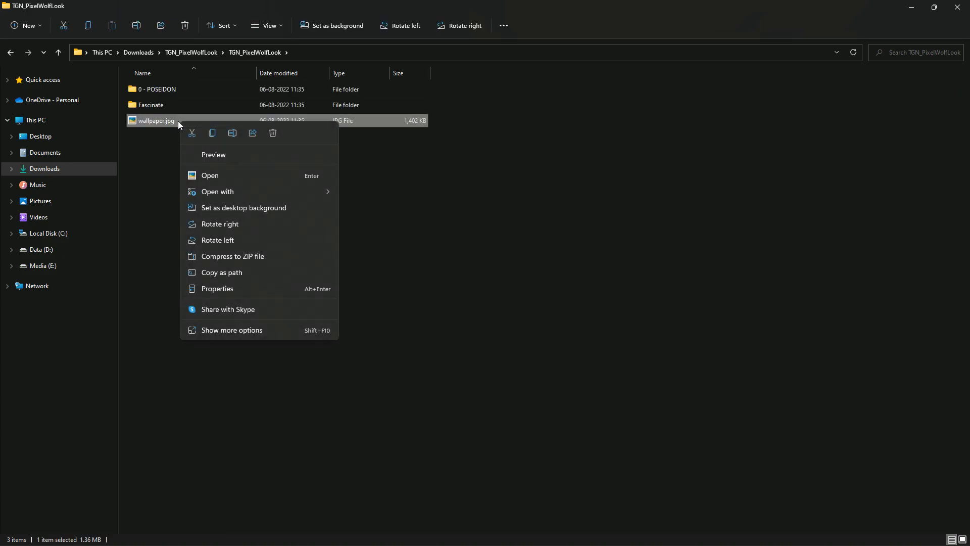
pyautogui.click(238, 208)
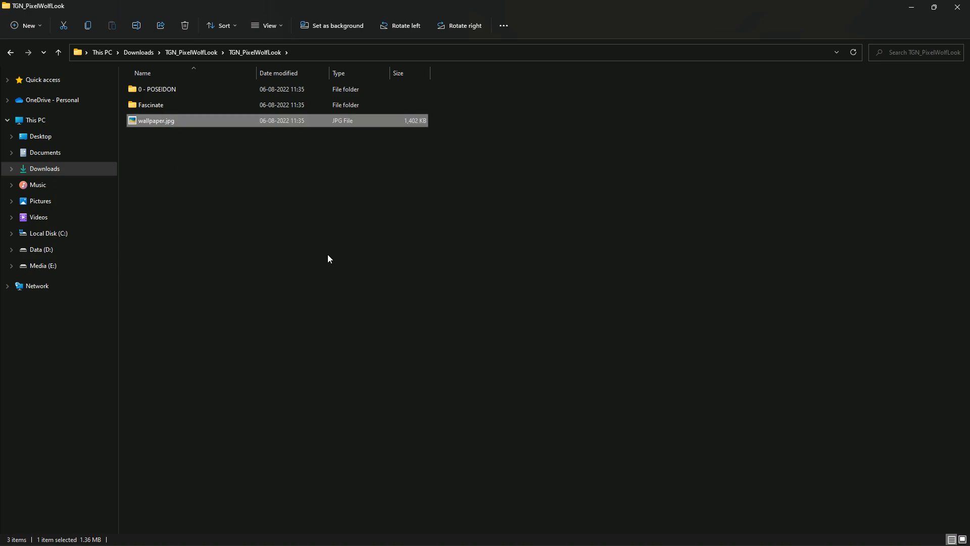
pyautogui.click(912, 7)
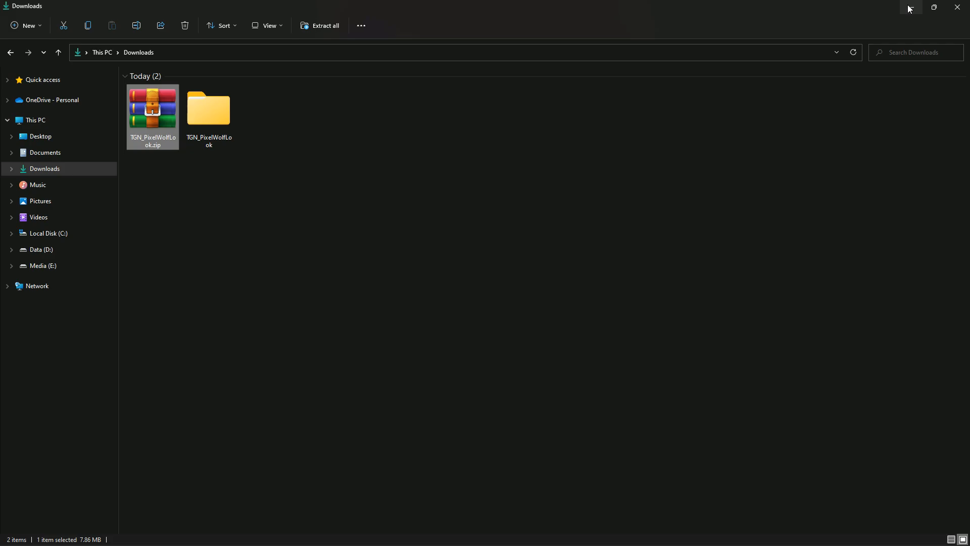
pyautogui.click(957, 8)
pyautogui.rightClick(425, 178)
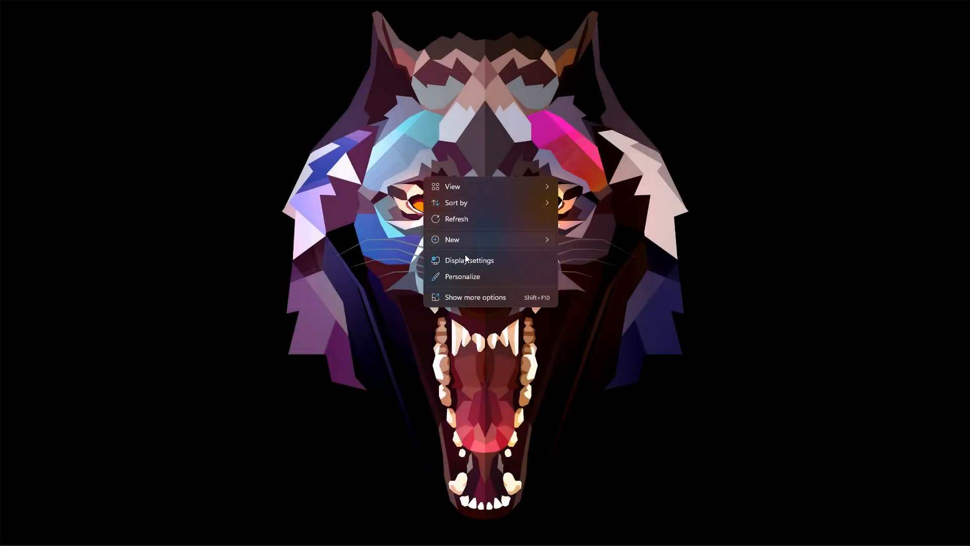
pyautogui.click(460, 219)
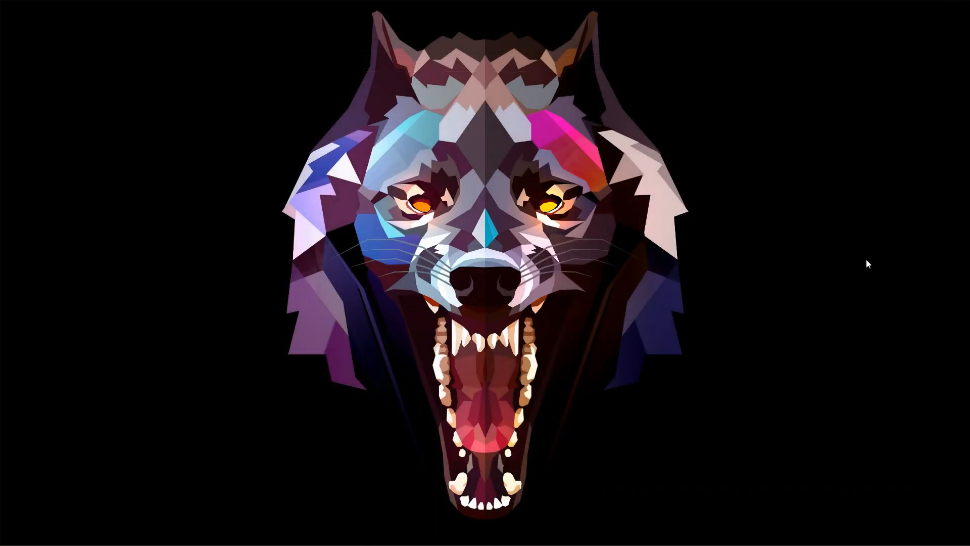
# Copy the 0 - POSEIDON and Fascinate folders from the extracted TGN_PixelWolfLook folder
pyautogui.moveTo(947, 545)
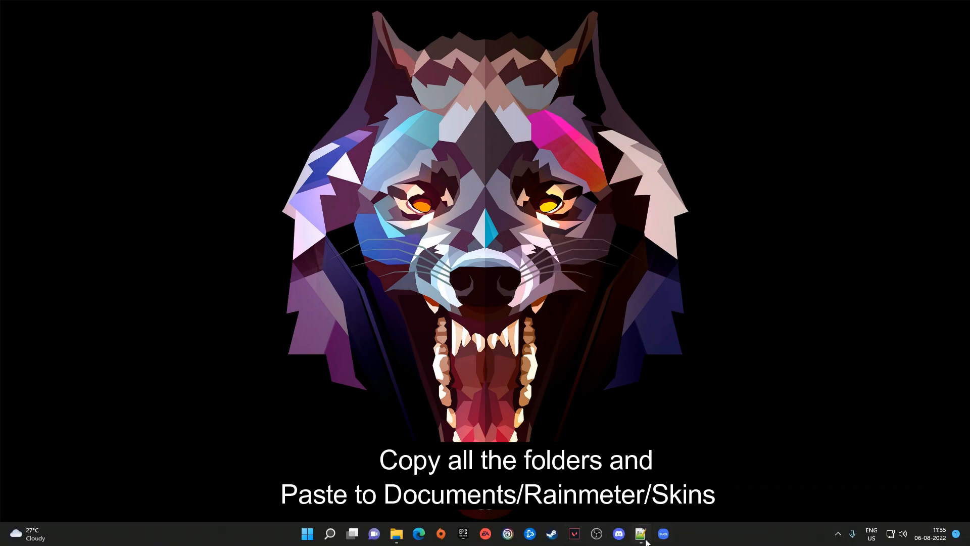
pyautogui.click(394, 535)
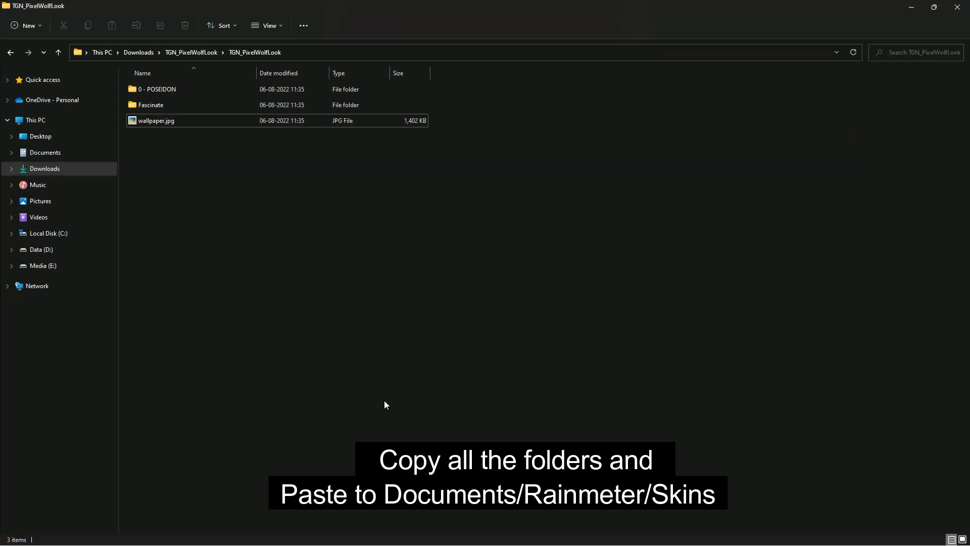
pyautogui.click(131, 94)
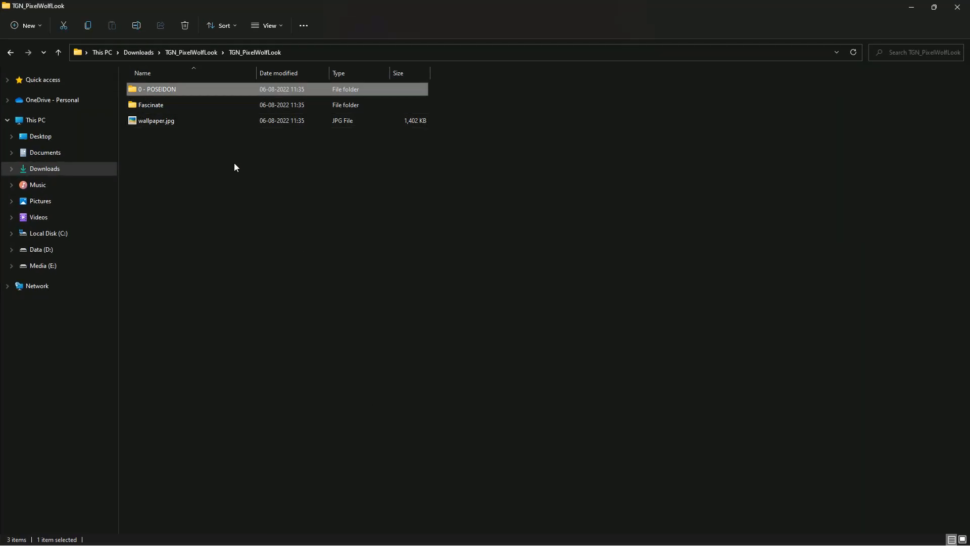
pyautogui.hotkey('shift', 'Down')
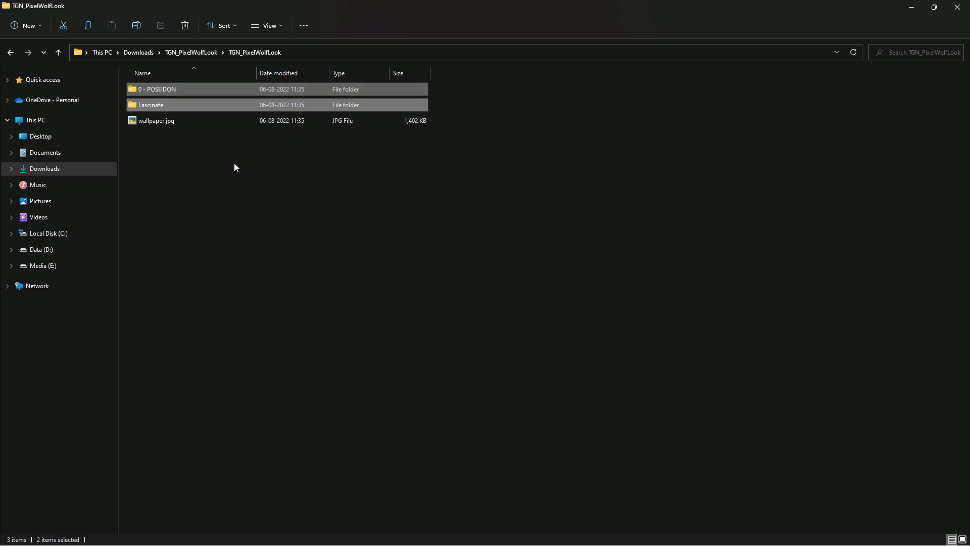
pyautogui.rightClick(182, 89)
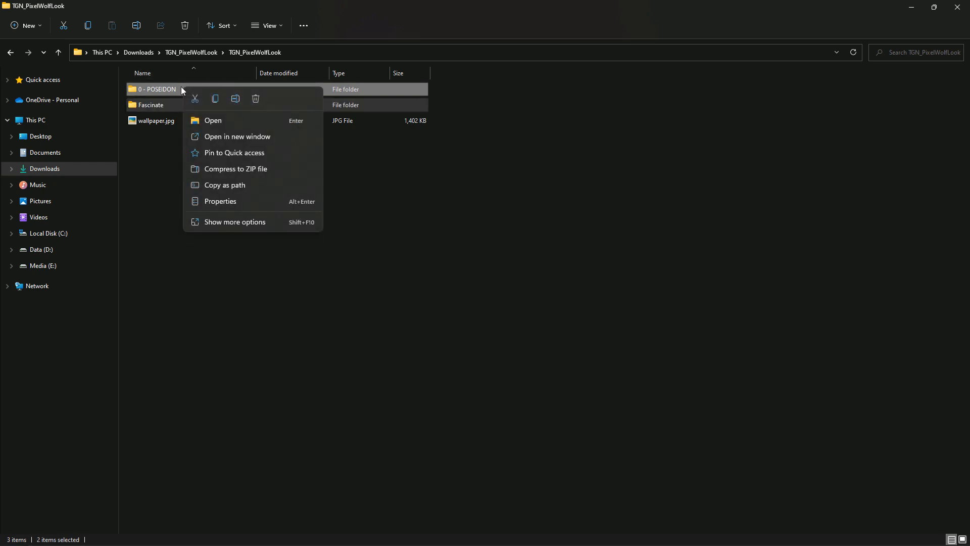
pyautogui.click(215, 99)
pyautogui.click(216, 268)
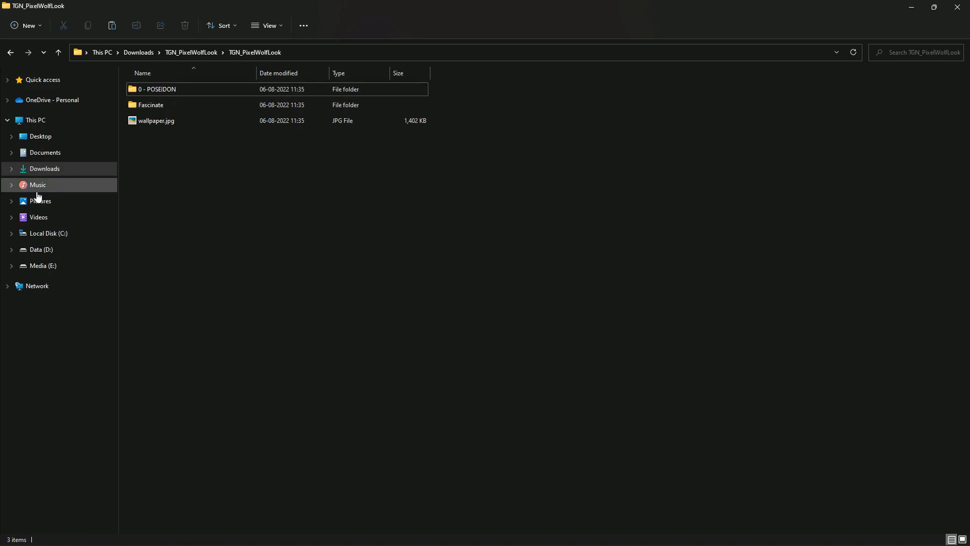
# Paste the copied folders into Documents\Rainmeter\Skins, replacing the files in the destination, and close the file window
pyautogui.click(55, 157)
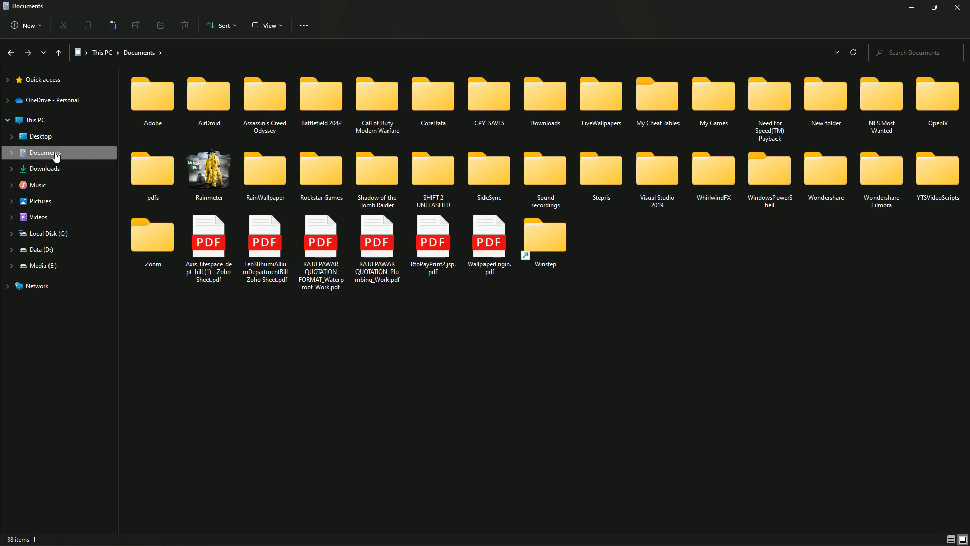
pyautogui.rightClick(200, 159)
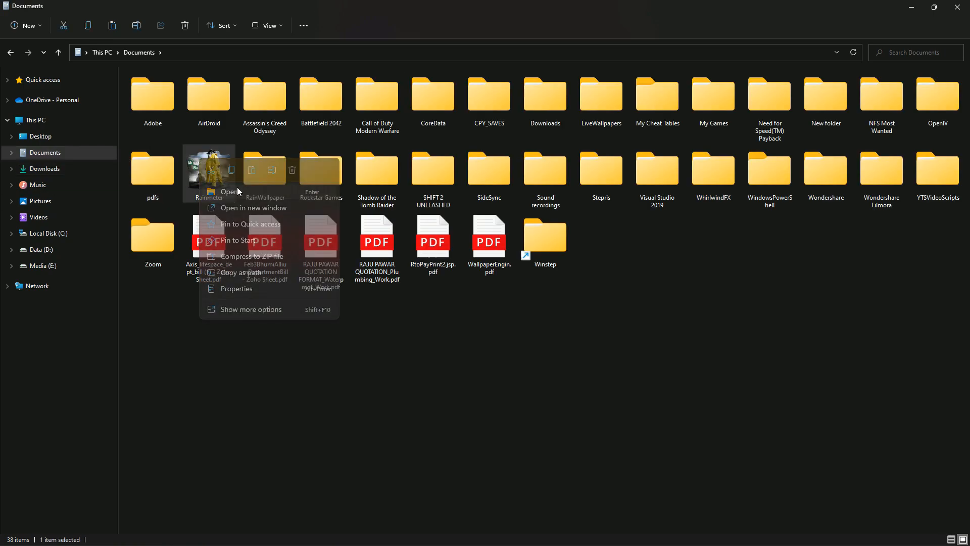
pyautogui.click(229, 192)
pyautogui.rightClick(150, 104)
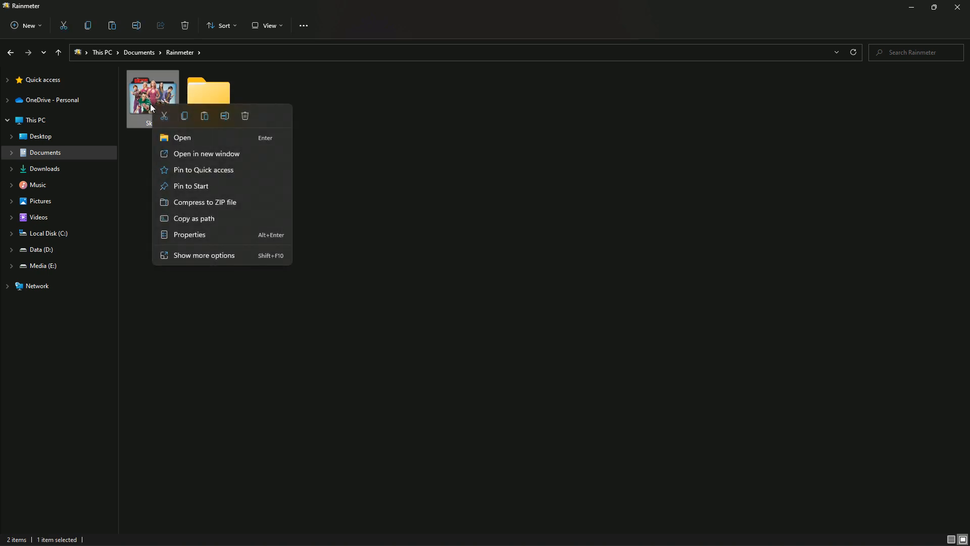
pyautogui.click(193, 139)
pyautogui.rightClick(452, 202)
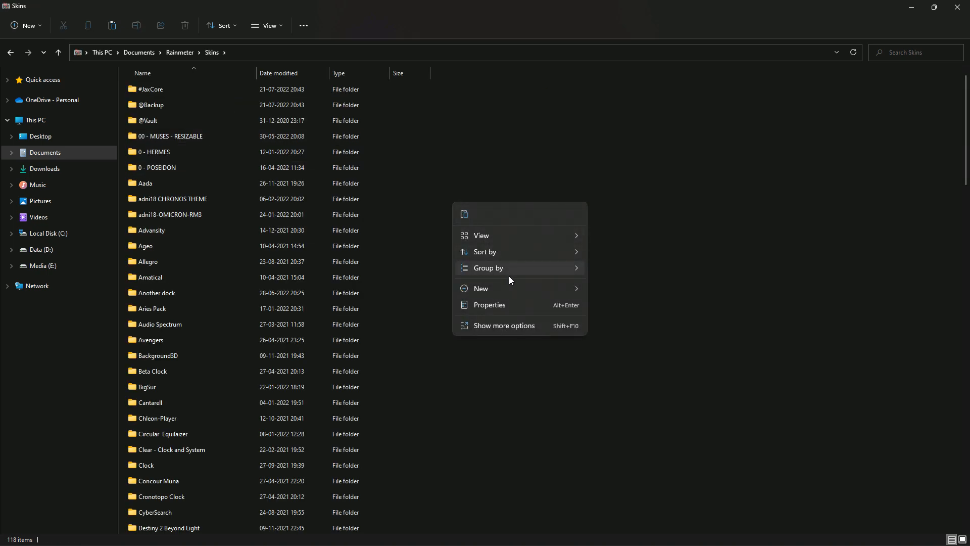
pyautogui.click(464, 215)
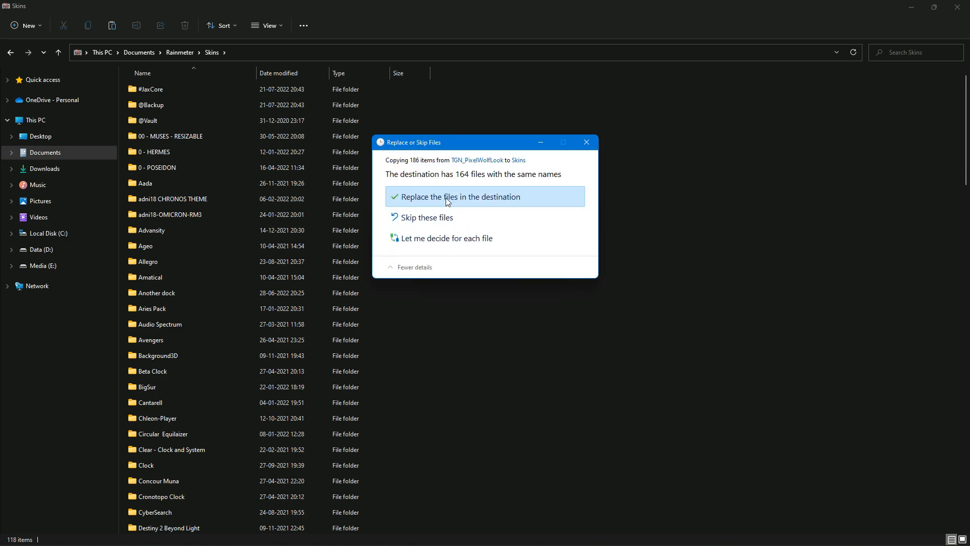
pyautogui.click(448, 199)
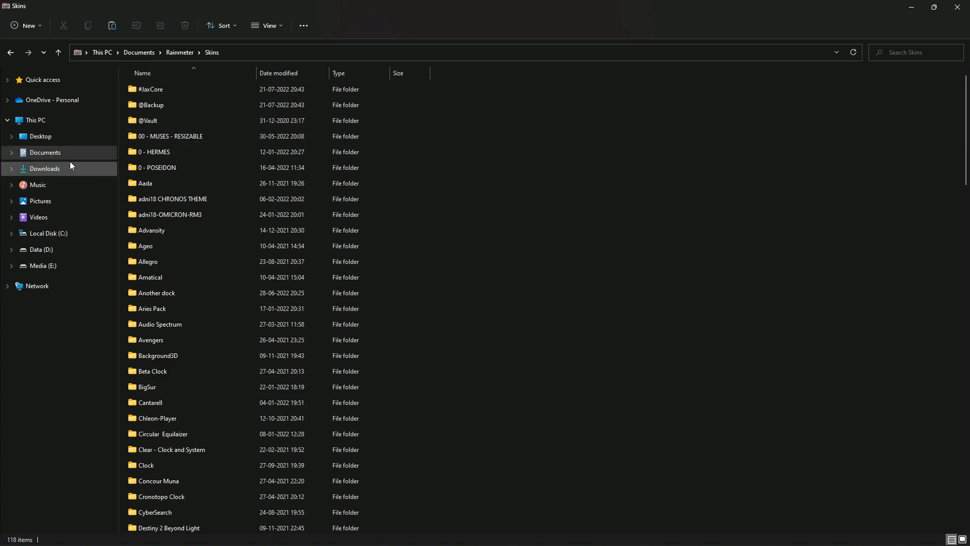
pyautogui.click(966, 4)
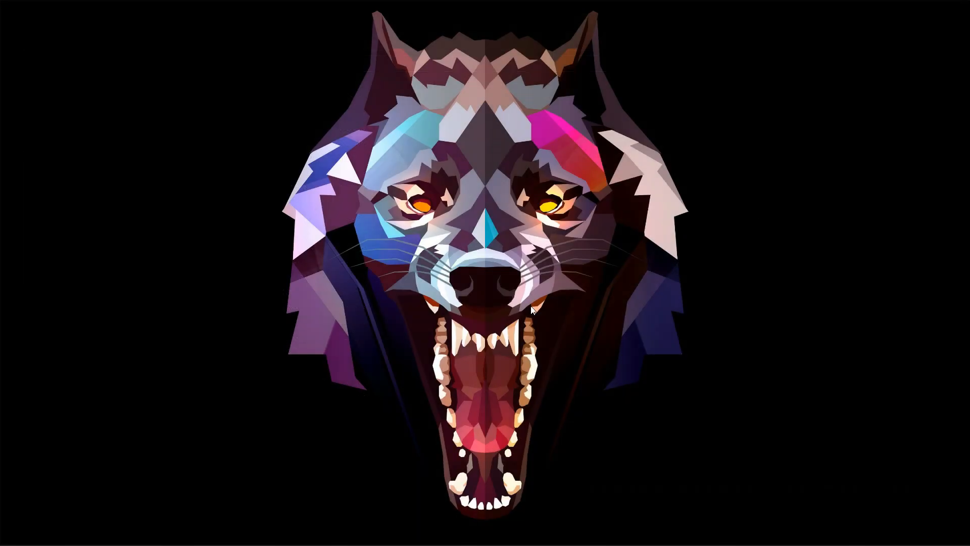
# Open the Manage Rainmeter window from the running Rainmeter application and refresh all skins
pyautogui.rightClick(254, 313)
pyautogui.click(292, 382)
pyautogui.click(838, 534)
pyautogui.click(818, 465)
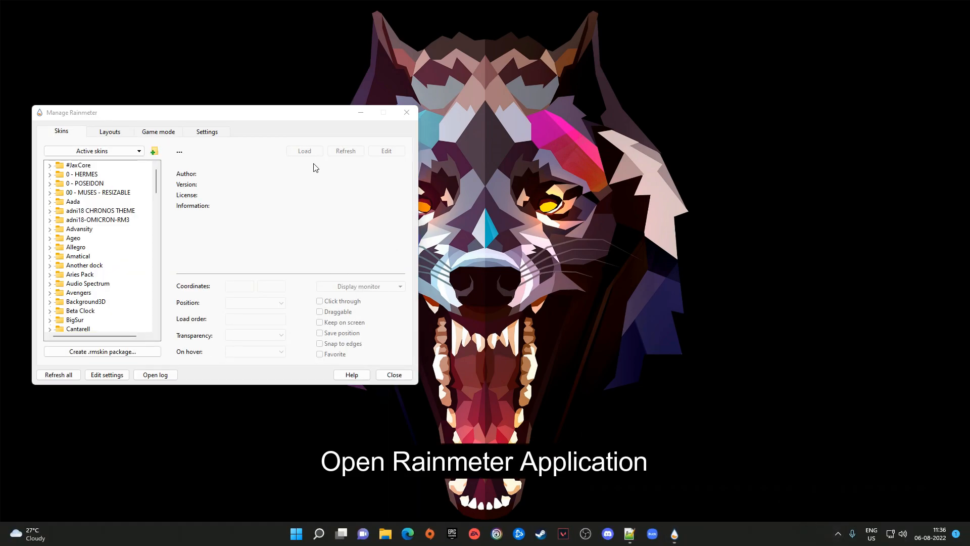
pyautogui.moveTo(228, 119); pyautogui.dragTo(649, 118)
pyautogui.click(361, 380)
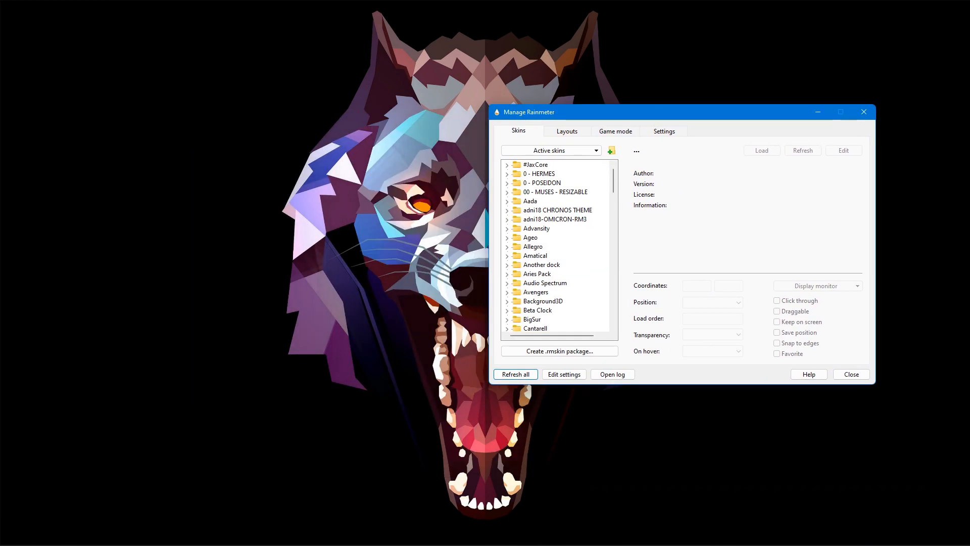
# Bring up the Notepad++ skin list beside Manage Rainmeter and highlight the 0 - POSEIDON WEATHER entry
pyautogui.moveTo(574, 536)
pyautogui.click(630, 533)
pyautogui.moveTo(399, 5); pyautogui.dragTo(228, 72)
pyautogui.moveTo(136, 180); pyautogui.dragTo(82, 173)
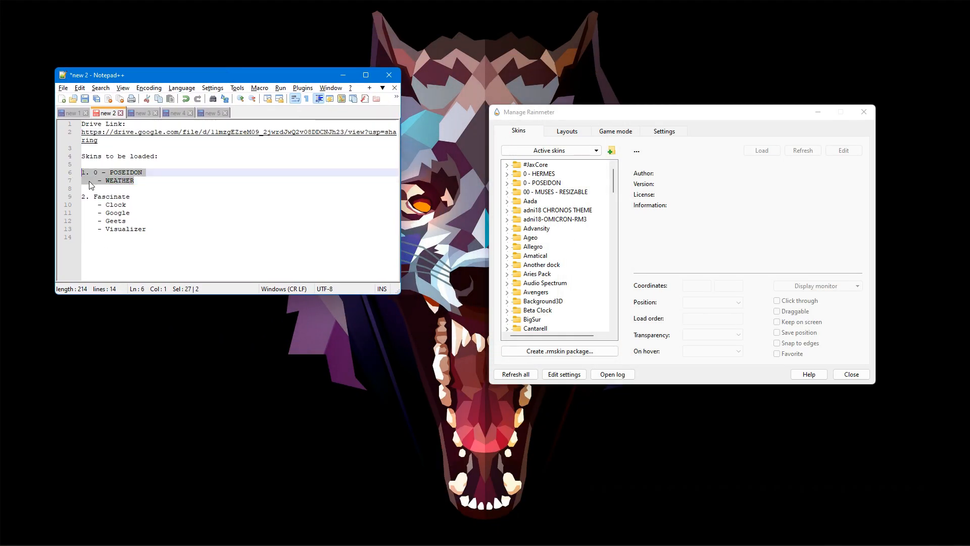
# Load Weather.ini from 0 - POSEIDON\WEATHER and place the weather widget near the desktop's upper-left corner
pyautogui.click(508, 184)
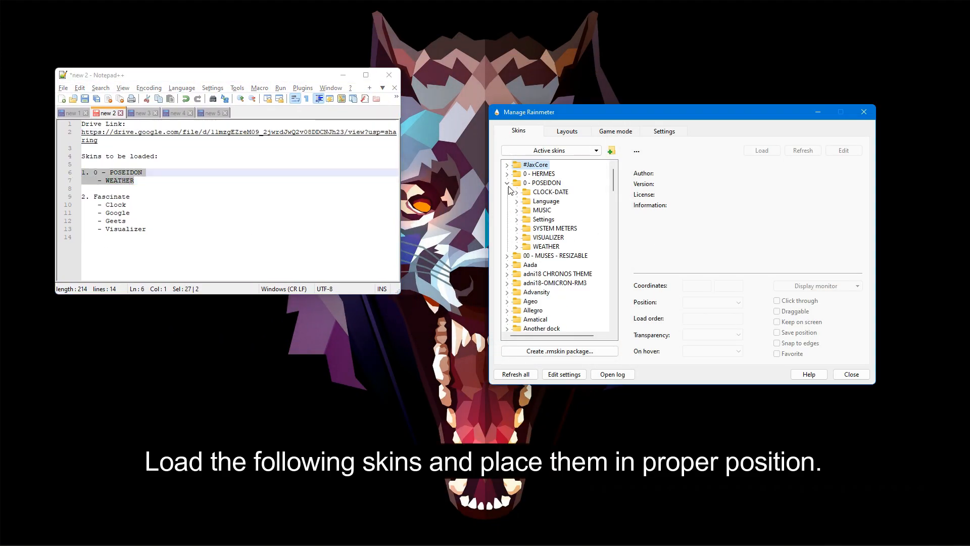
pyautogui.click(517, 246)
pyautogui.click(552, 257)
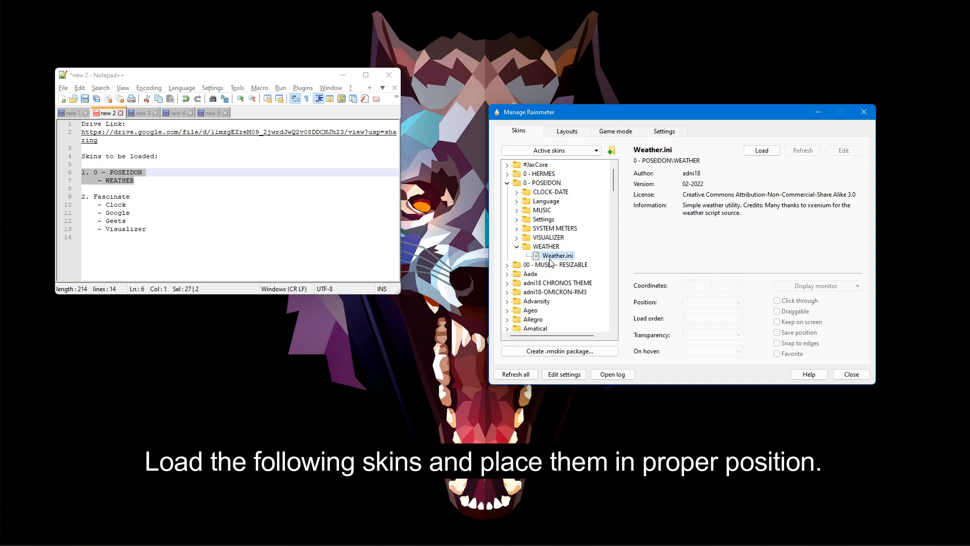
pyautogui.click(745, 151)
pyautogui.moveTo(181, 75); pyautogui.dragTo(203, 130)
pyautogui.moveTo(75, 15); pyautogui.dragTo(36, 8)
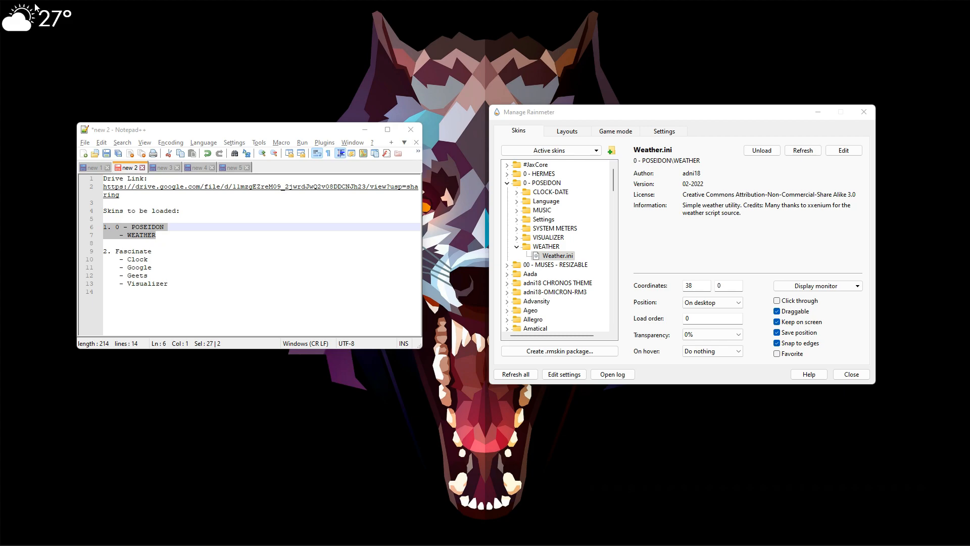
pyautogui.moveTo(51, 18); pyautogui.dragTo(63, 22)
# Load Clock.ini from Fascinate\Clock as noted in the skin list and place the clock in the desktop's lower-right area
pyautogui.moveTo(154, 251); pyautogui.dragTo(112, 246)
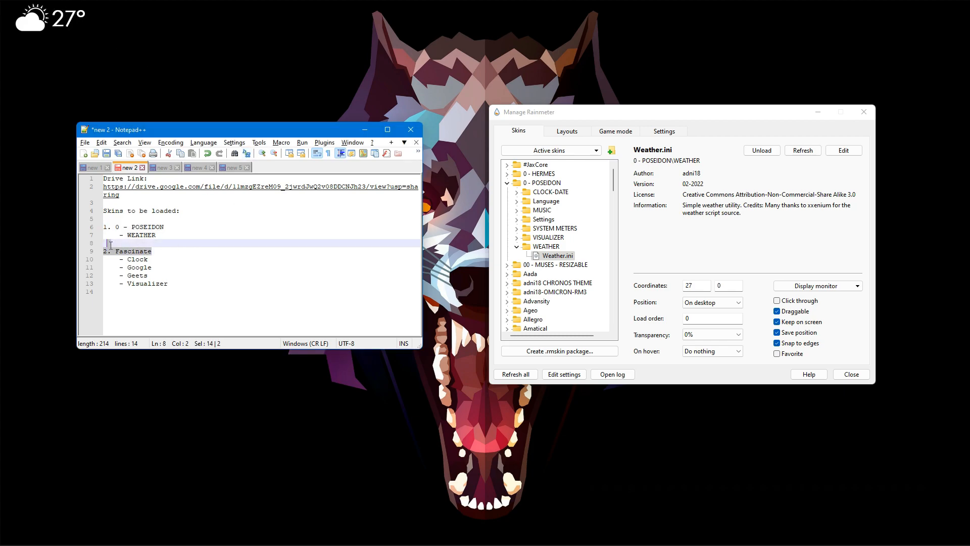
pyautogui.doubleClick(147, 259)
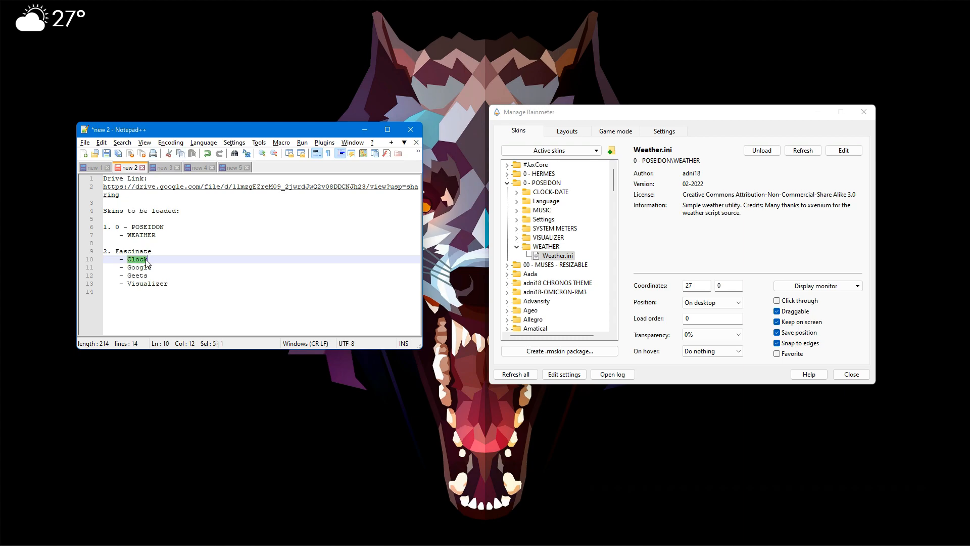
pyautogui.click(507, 183)
pyautogui.scroll(-10, 519, 232)
pyautogui.click(508, 220)
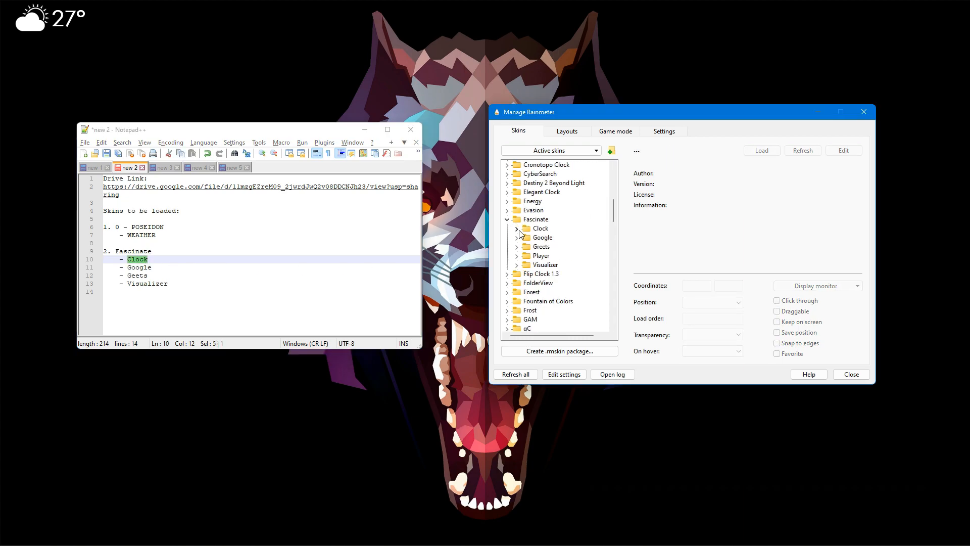
pyautogui.click(518, 229)
pyautogui.click(555, 237)
pyautogui.click(762, 150)
pyautogui.moveTo(101, 41); pyautogui.dragTo(831, 422)
pyautogui.moveTo(687, 113); pyautogui.dragTo(551, 82)
pyautogui.moveTo(848, 399); pyautogui.dragTo(793, 374)
# Load Google.ini from Fascinate\Google and place its search bar below the clock on the desktop
pyautogui.click(380, 215)
pyautogui.click(420, 224)
pyautogui.click(626, 119)
pyautogui.moveTo(94, 26); pyautogui.dragTo(851, 493)
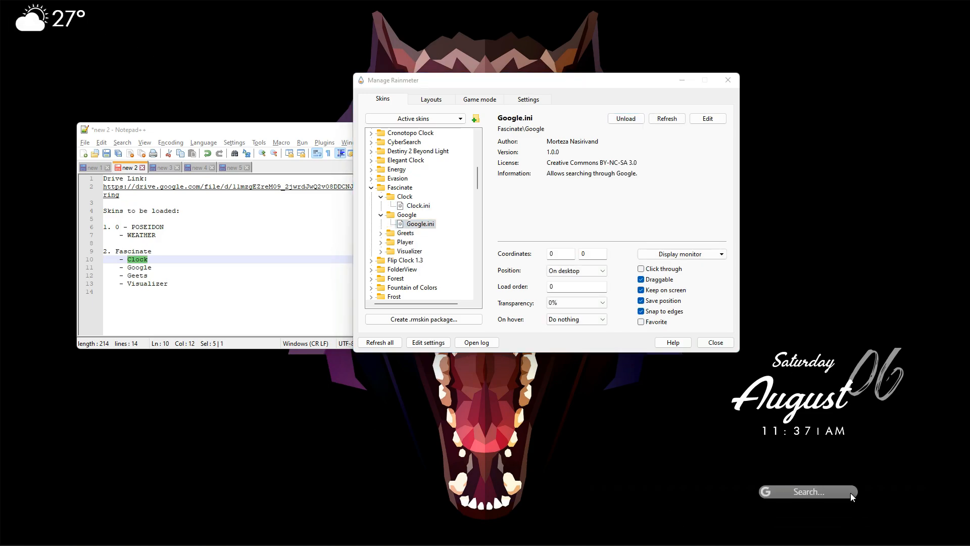
# Load Greets.ini from Fascinate\Greets and shift the weather widget slightly so it sits above the greeting text
pyautogui.click(381, 233)
pyautogui.click(419, 242)
pyautogui.click(626, 119)
pyautogui.moveTo(64, 24); pyautogui.dragTo(67, 27)
# Load Visualizer.ini from Fascinate\Visualizer
pyautogui.click(380, 260)
pyautogui.click(423, 270)
pyautogui.click(625, 120)
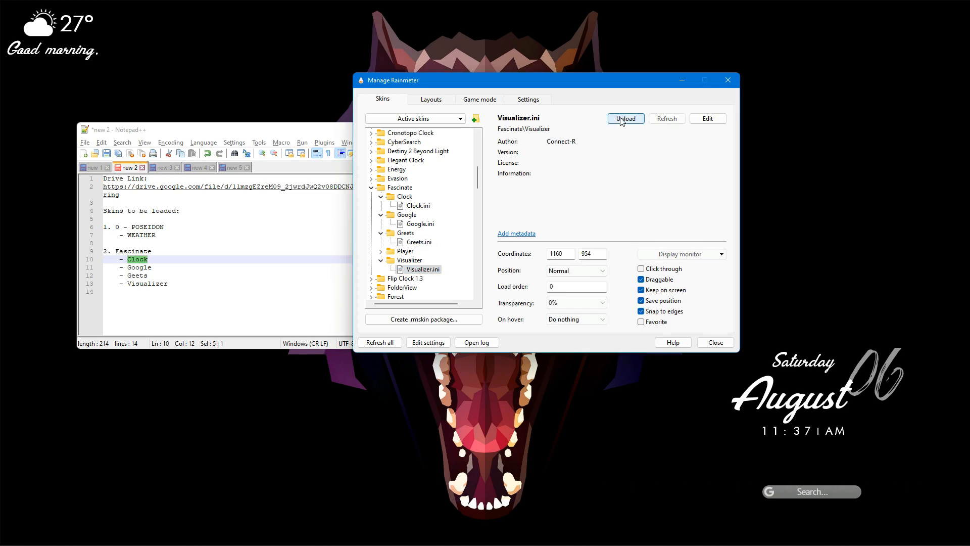
# Find and open Spotify as an audio source for the visualizer, and minimize its window
pyautogui.click(319, 534)
pyautogui.write('spo')
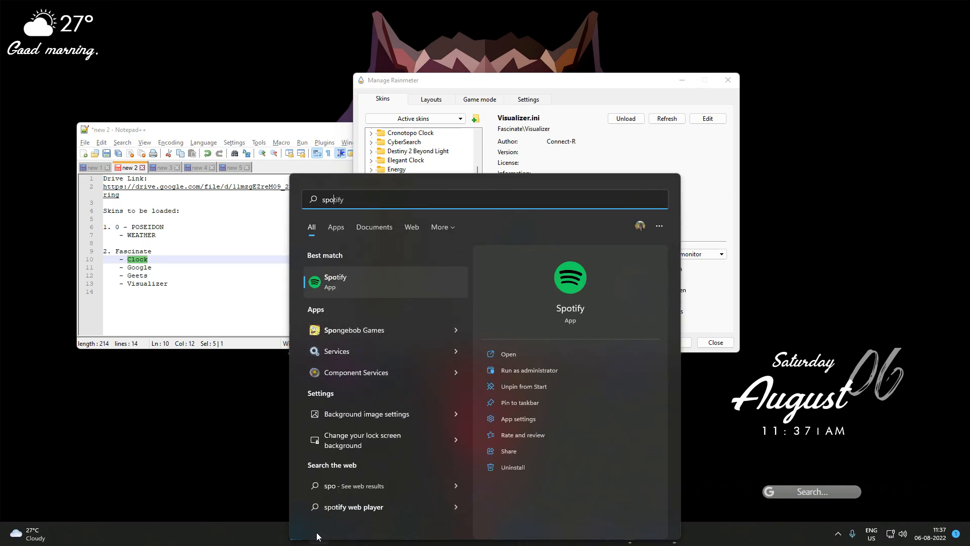
pyautogui.press('Return')
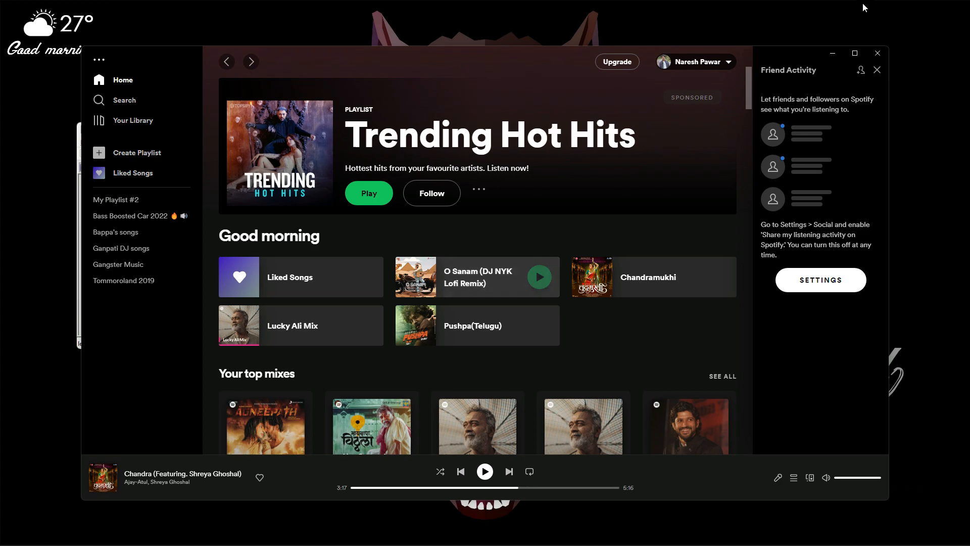
pyautogui.click(833, 53)
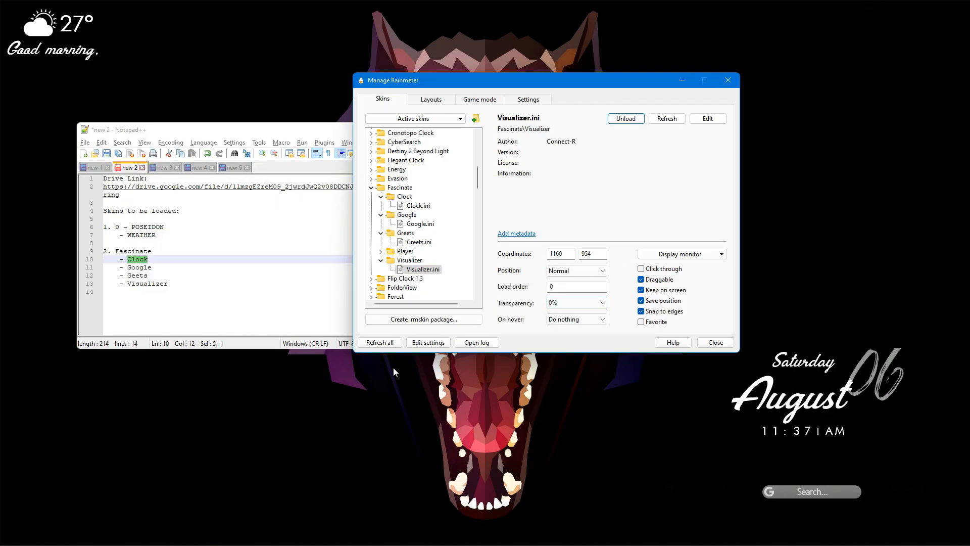
# Place the visualizer below the clock at about 1245, 889 and move the Google search bar up slightly beneath it
pyautogui.moveTo(672, 486); pyautogui.dragTo(559, 460)
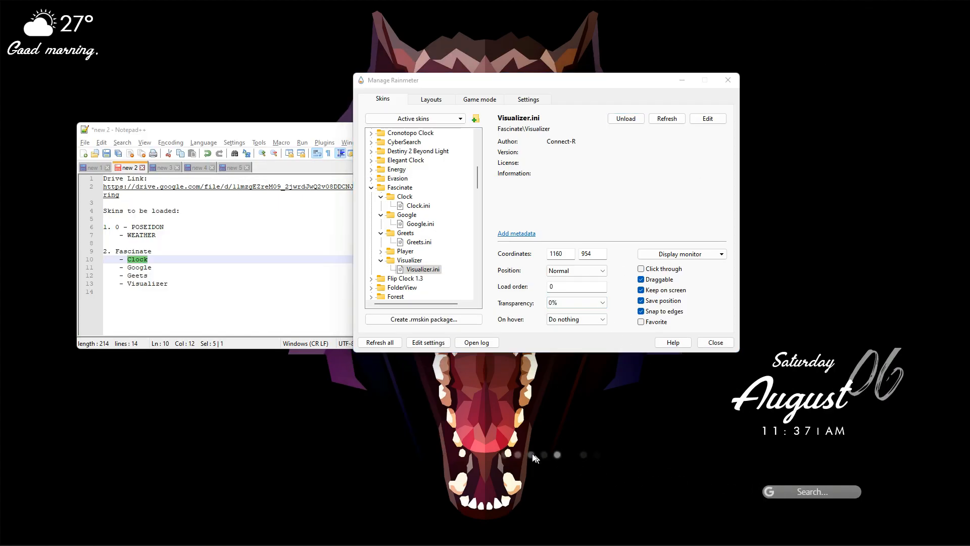
pyautogui.moveTo(472, 454); pyautogui.dragTo(443, 539)
pyautogui.moveTo(622, 495); pyautogui.dragTo(733, 453)
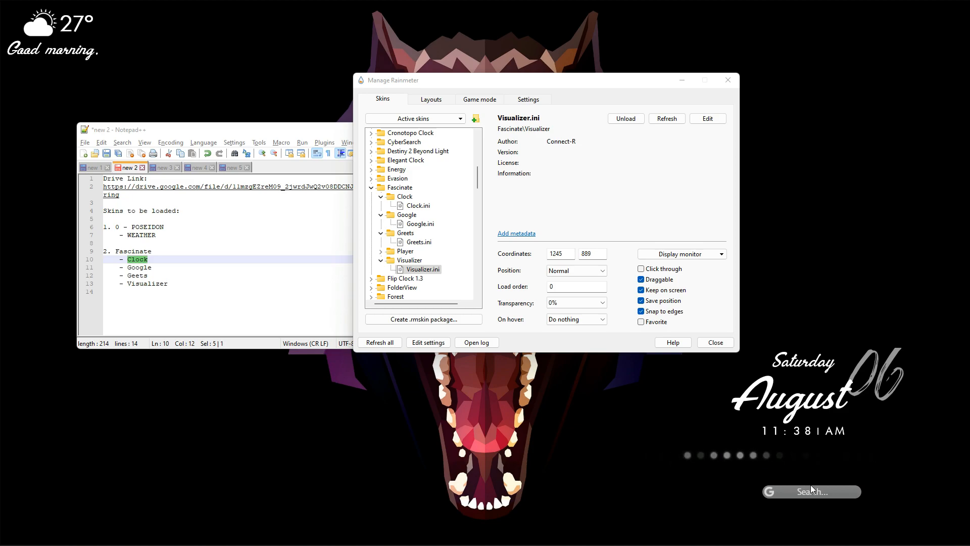
pyautogui.moveTo(812, 495); pyautogui.dragTo(817, 483)
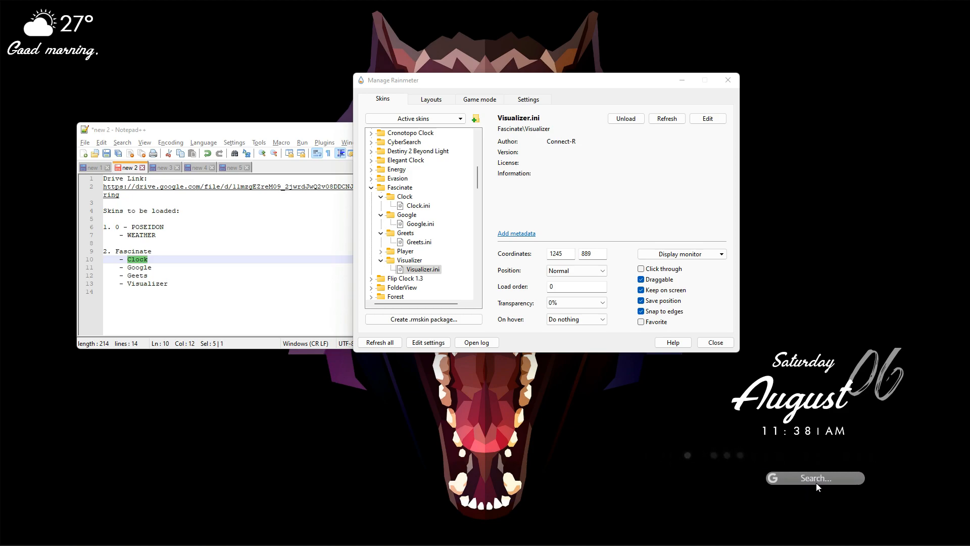
# Go through the Fascinate entries in the Notepad++ skin list, and close Notepad++ and Manage Rainmeter
pyautogui.moveTo(730, 545)
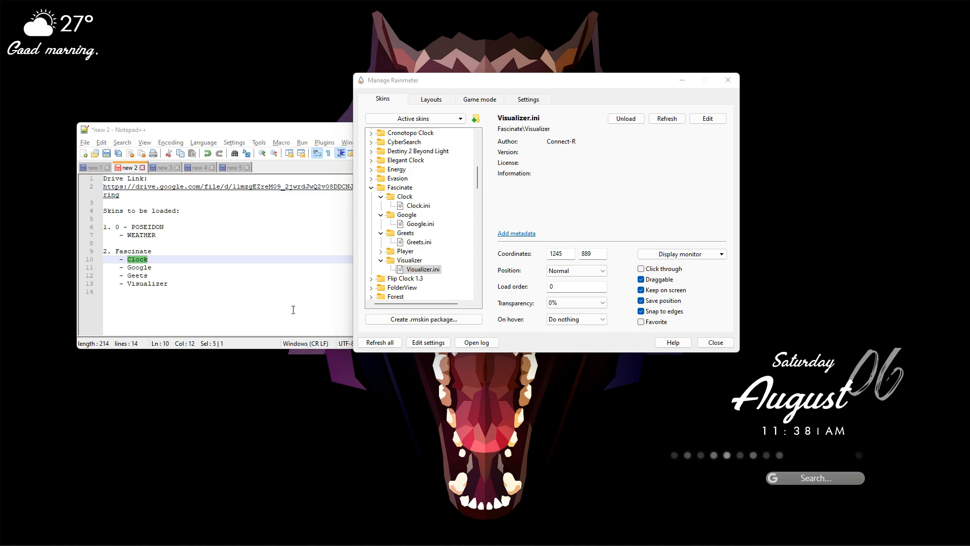
pyautogui.doubleClick(148, 284)
pyautogui.doubleClick(137, 275)
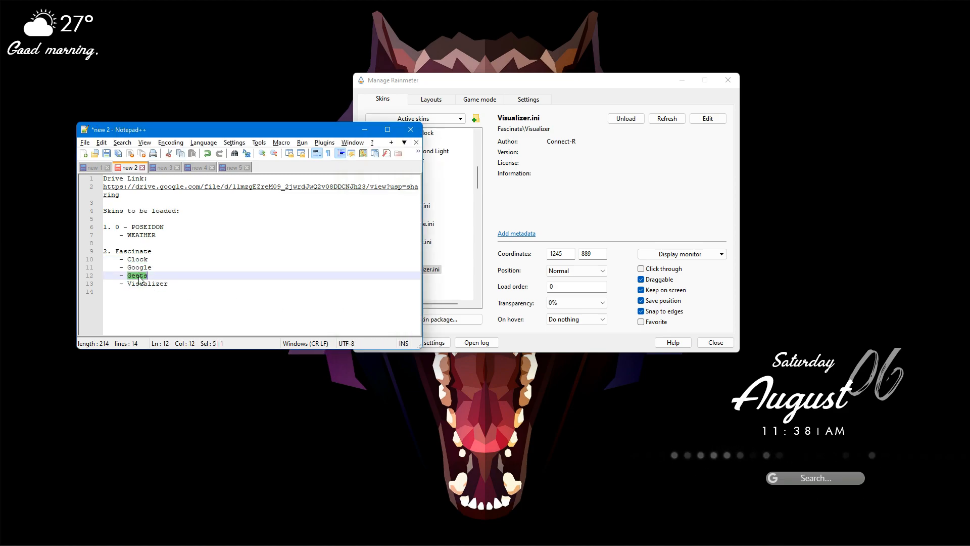
pyautogui.doubleClick(139, 268)
pyautogui.doubleClick(138, 259)
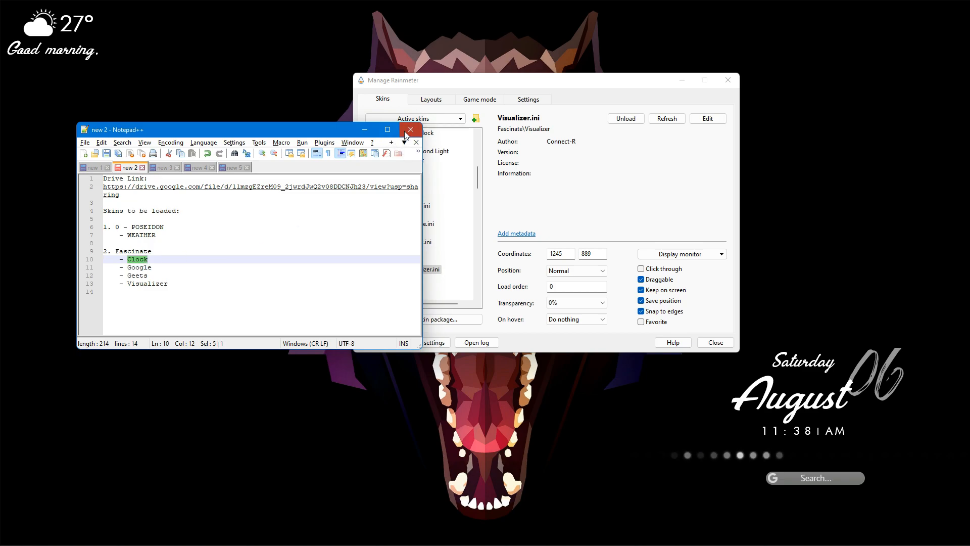
pyautogui.click(411, 129)
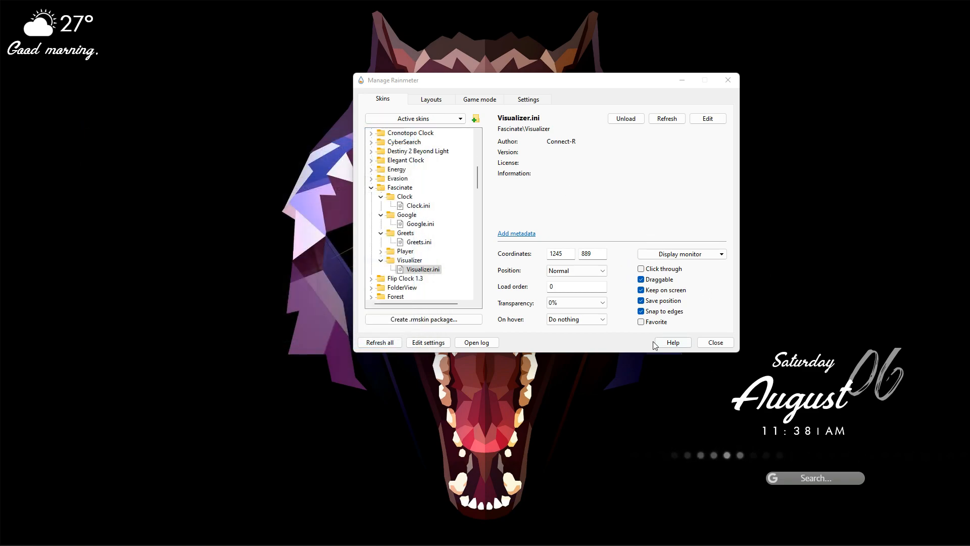
pyautogui.click(714, 342)
# Check the weather skin's position setting and set the Fascinate\Greets skin's position to On desktop
pyautogui.rightClick(67, 34)
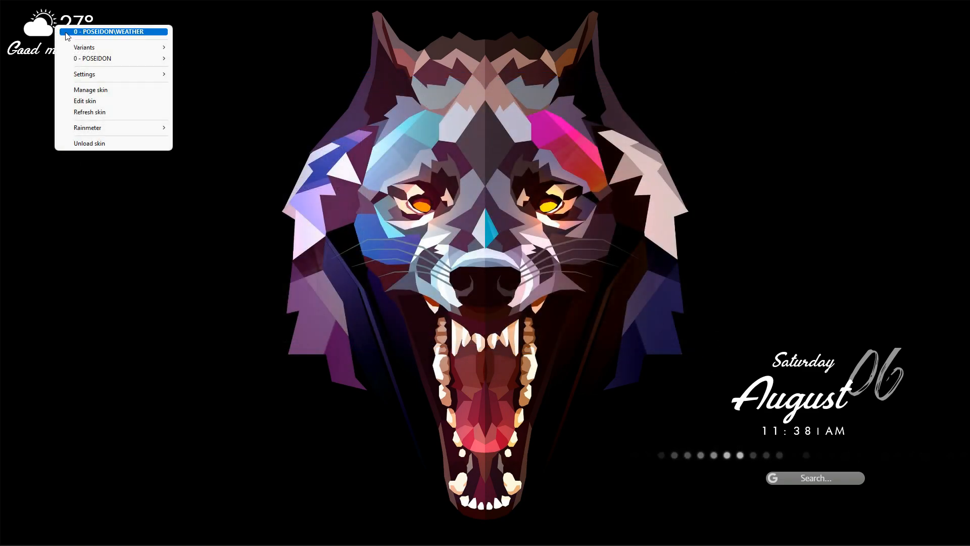
pyautogui.moveTo(112, 74)
pyautogui.moveTo(188, 80)
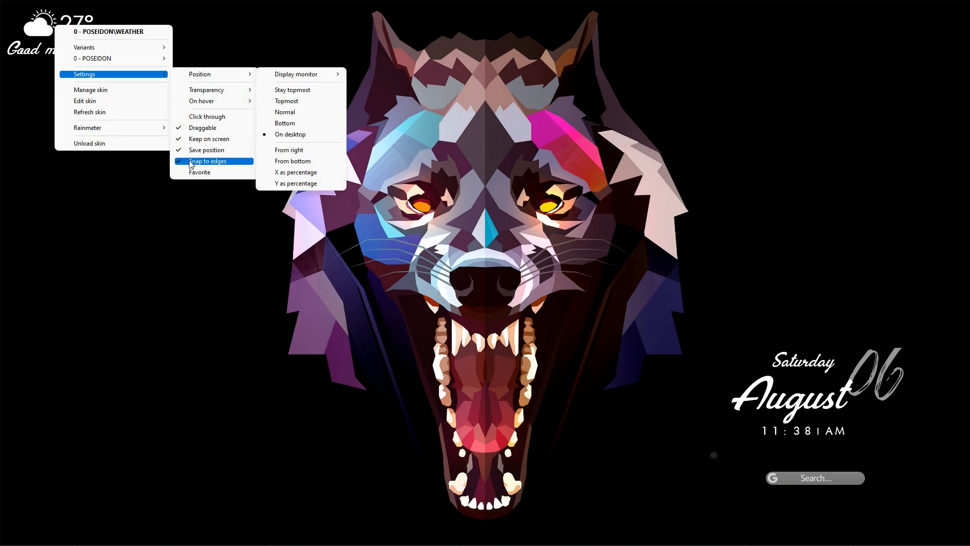
pyautogui.click(102, 205)
pyautogui.rightClick(58, 54)
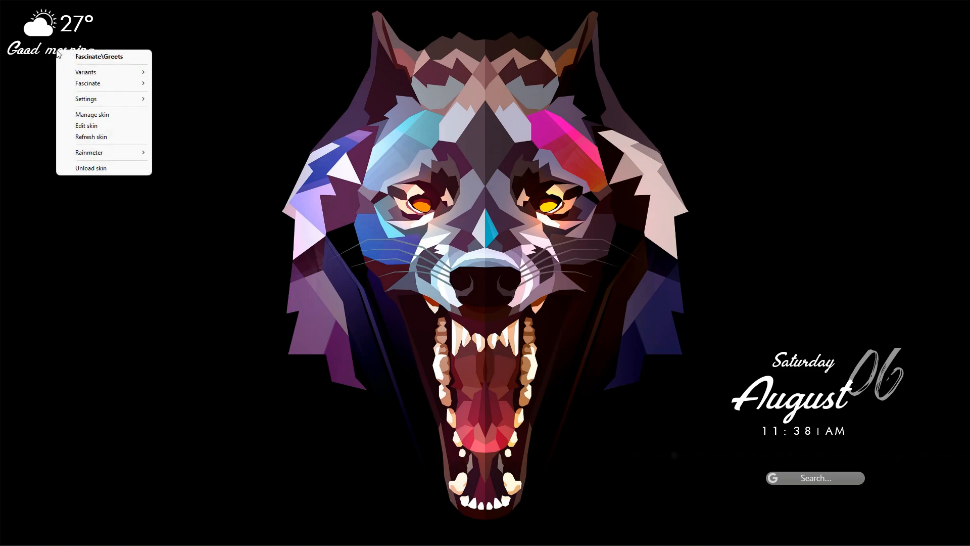
pyautogui.moveTo(117, 97)
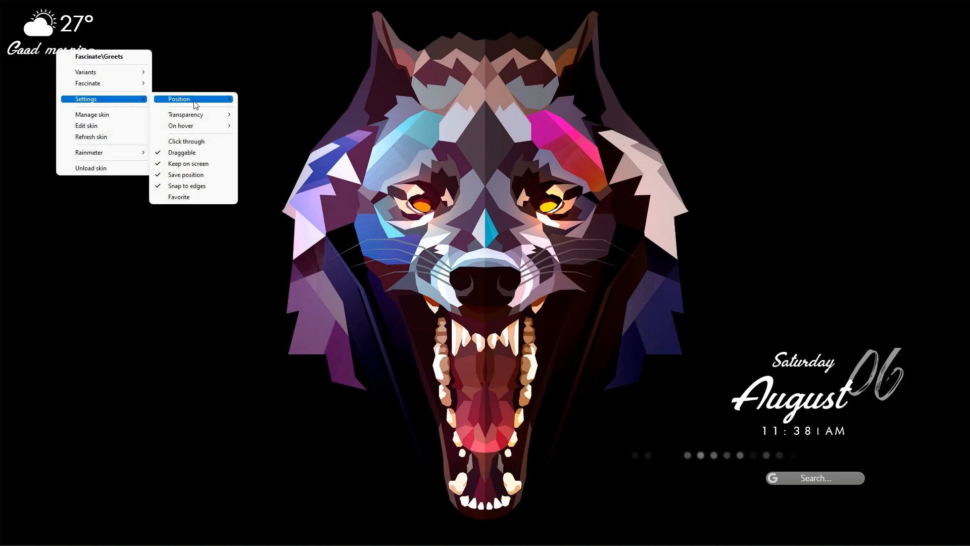
pyautogui.moveTo(187, 95)
pyautogui.click(283, 161)
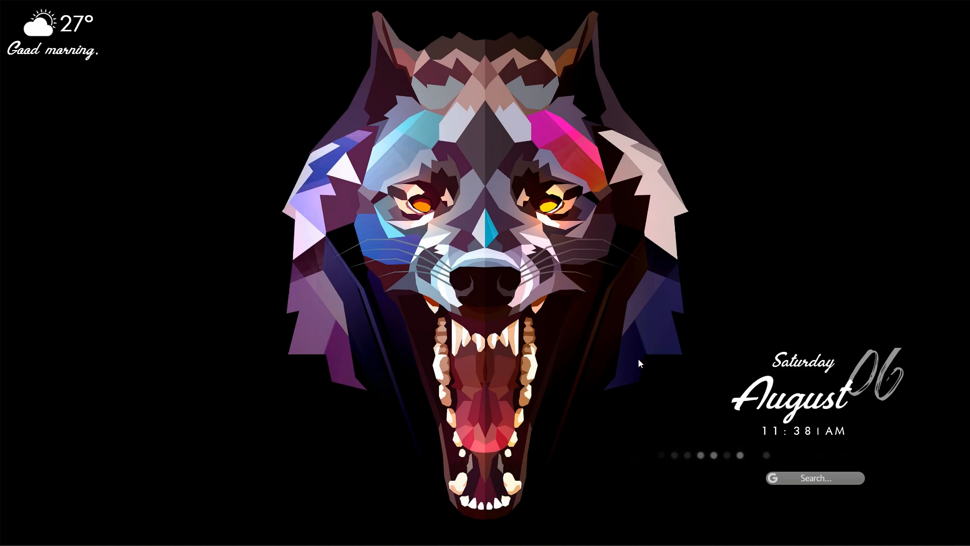
# Change the Fascinate\Clock skin's position setting and check the settings of the Fascinate\Google skin
pyautogui.rightClick(829, 376)
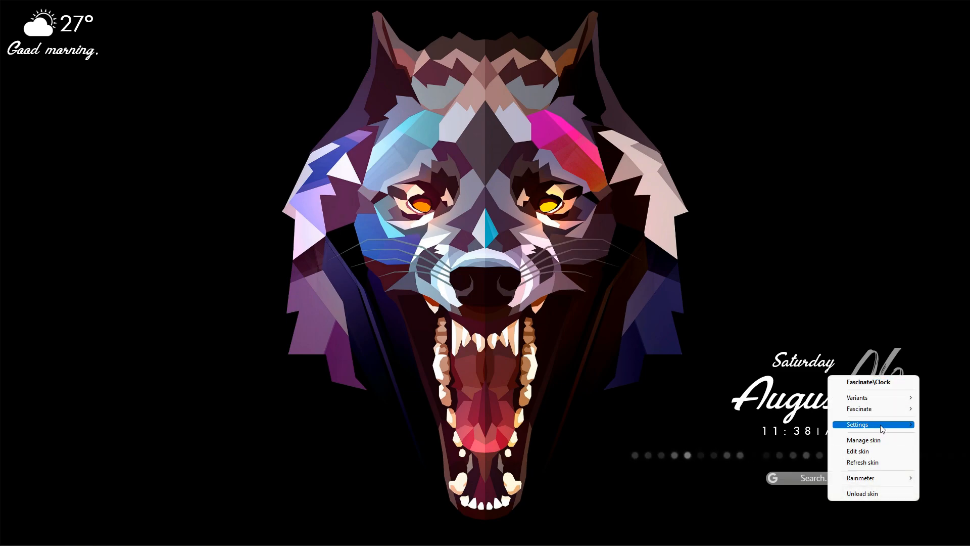
pyautogui.moveTo(879, 425)
pyautogui.moveTo(790, 426)
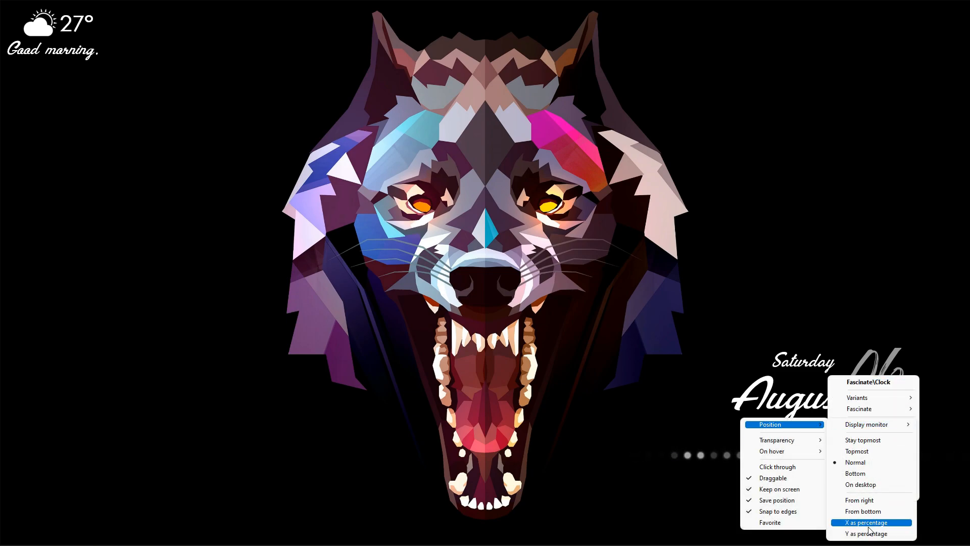
pyautogui.click(840, 474)
pyautogui.rightClick(807, 480)
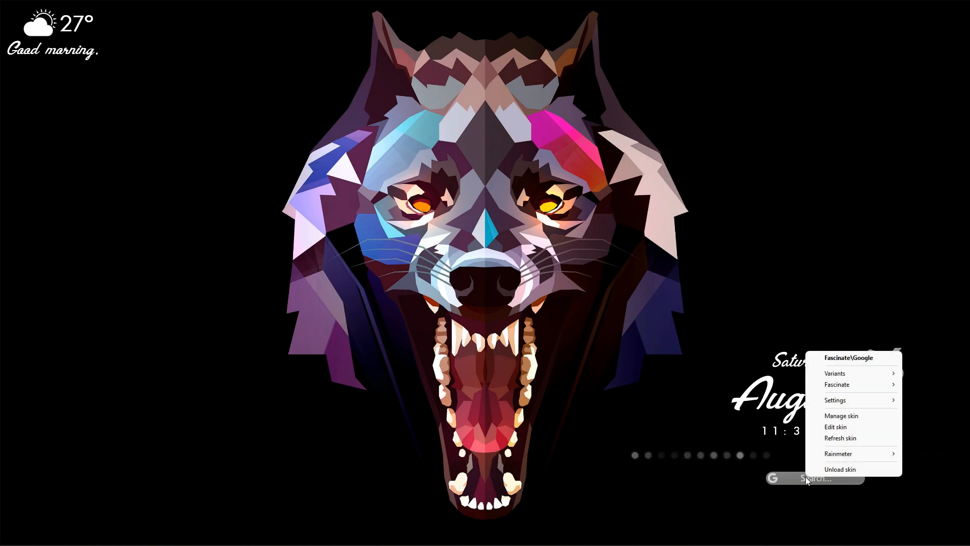
pyautogui.moveTo(863, 401)
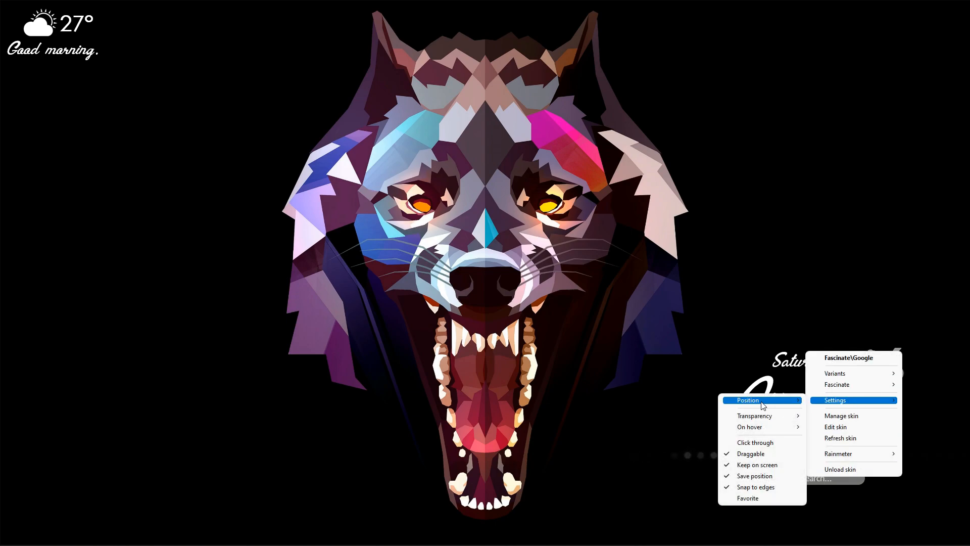
pyautogui.moveTo(752, 400)
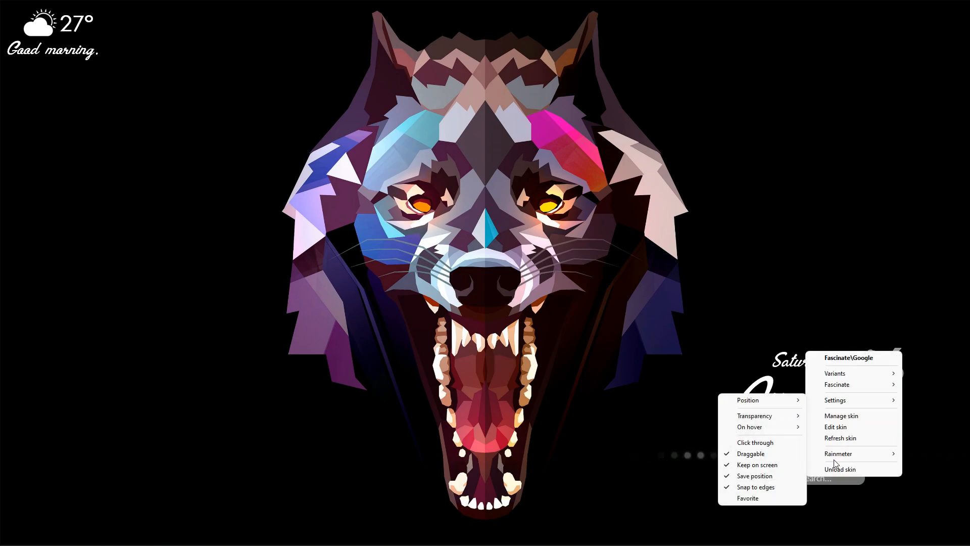
pyautogui.click(590, 456)
# Set the Fascinate\Visualizer skin's position to On desktop
pyautogui.rightClick(683, 452)
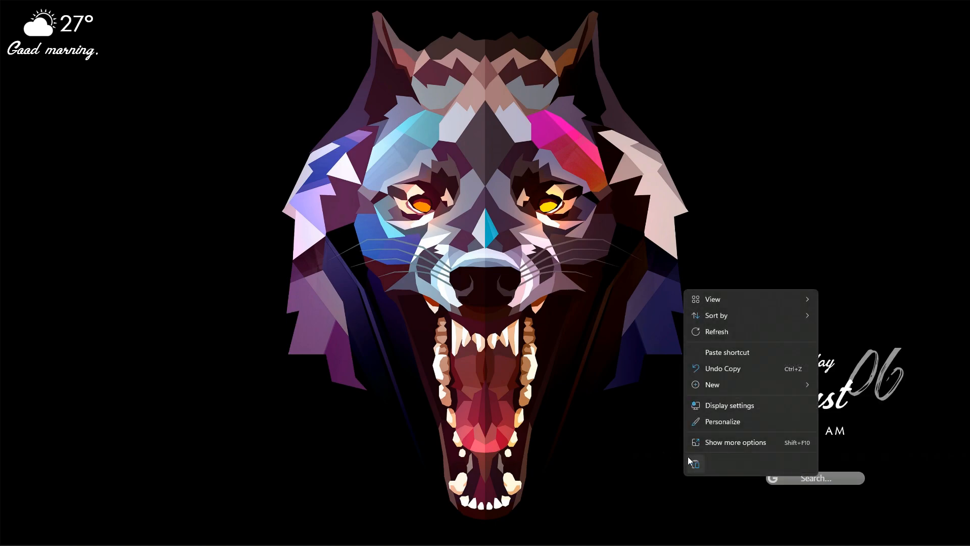
pyautogui.click(819, 526)
pyautogui.rightClick(729, 457)
pyautogui.click(704, 453)
pyautogui.rightClick(708, 457)
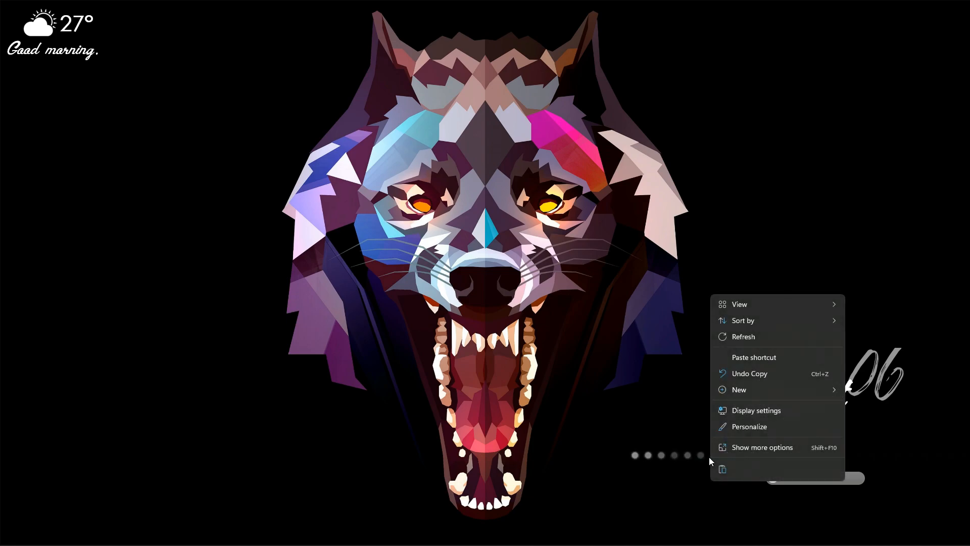
pyautogui.rightClick(910, 455)
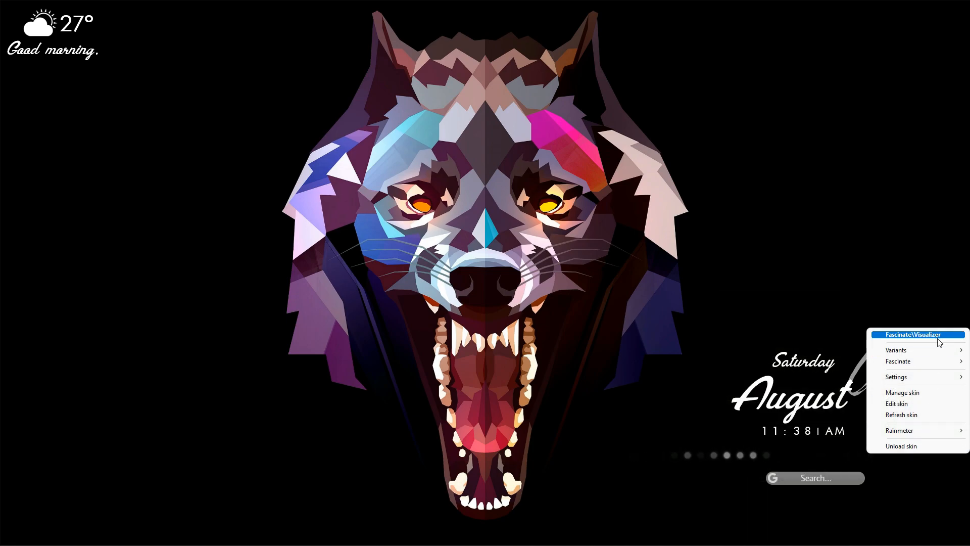
pyautogui.moveTo(937, 377)
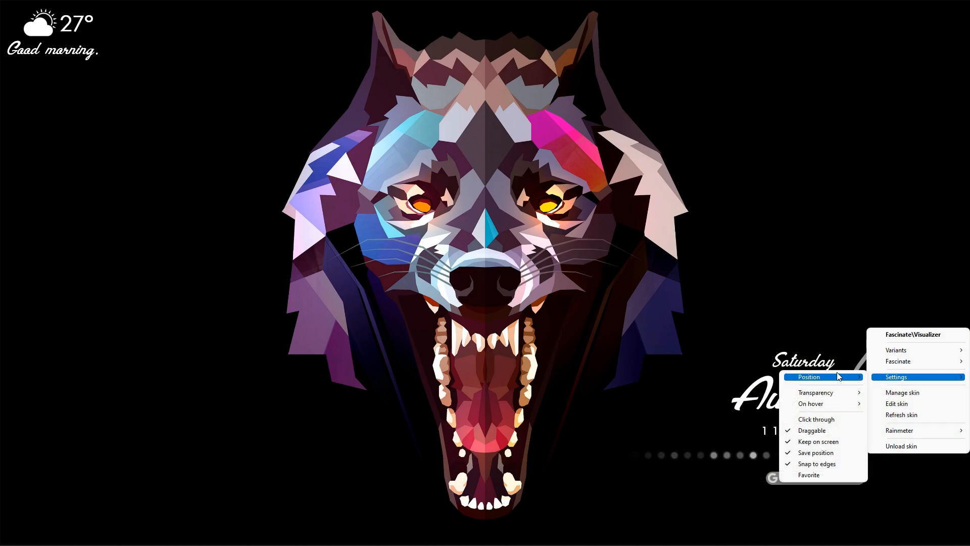
pyautogui.moveTo(834, 377)
pyautogui.click(899, 437)
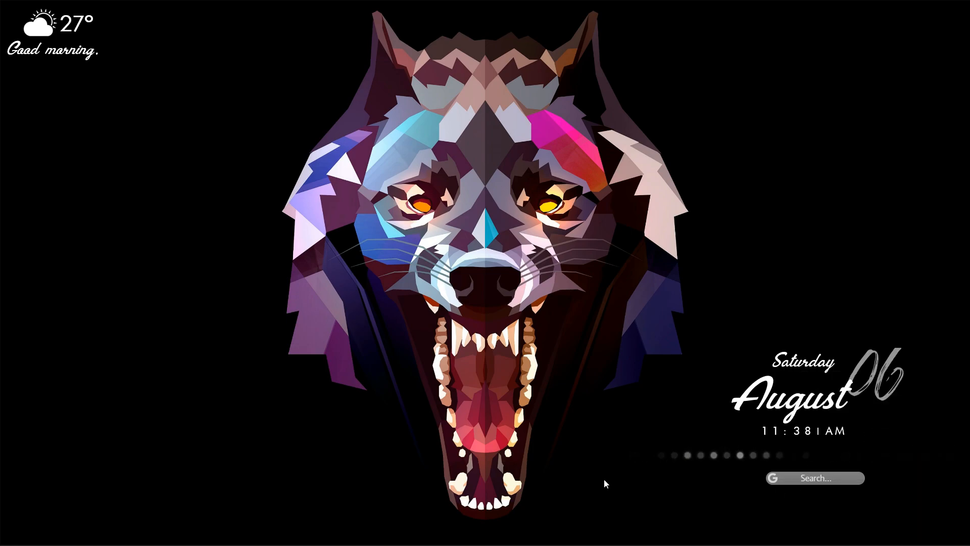
pyautogui.rightClick(386, 319)
pyautogui.click(329, 411)
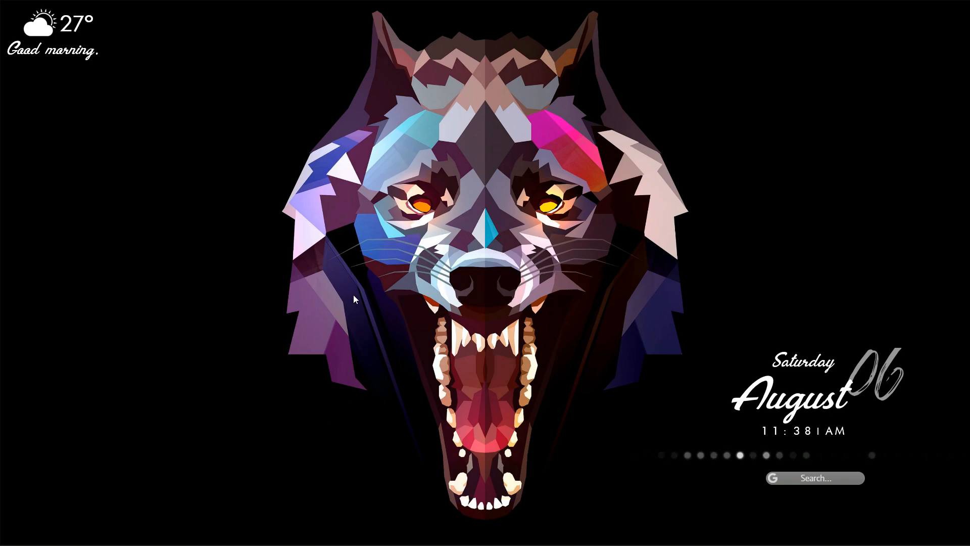
pyautogui.rightClick(355, 295)
pyautogui.click(381, 360)
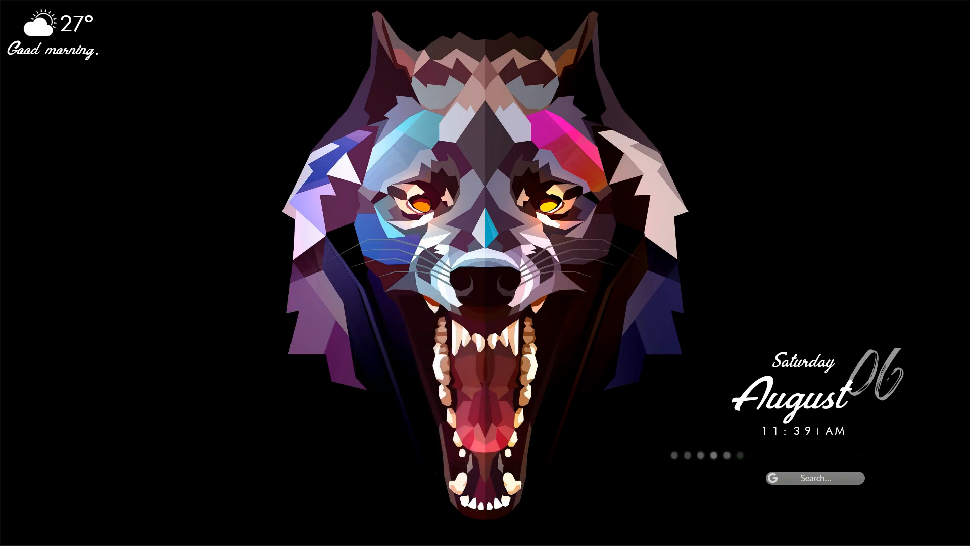